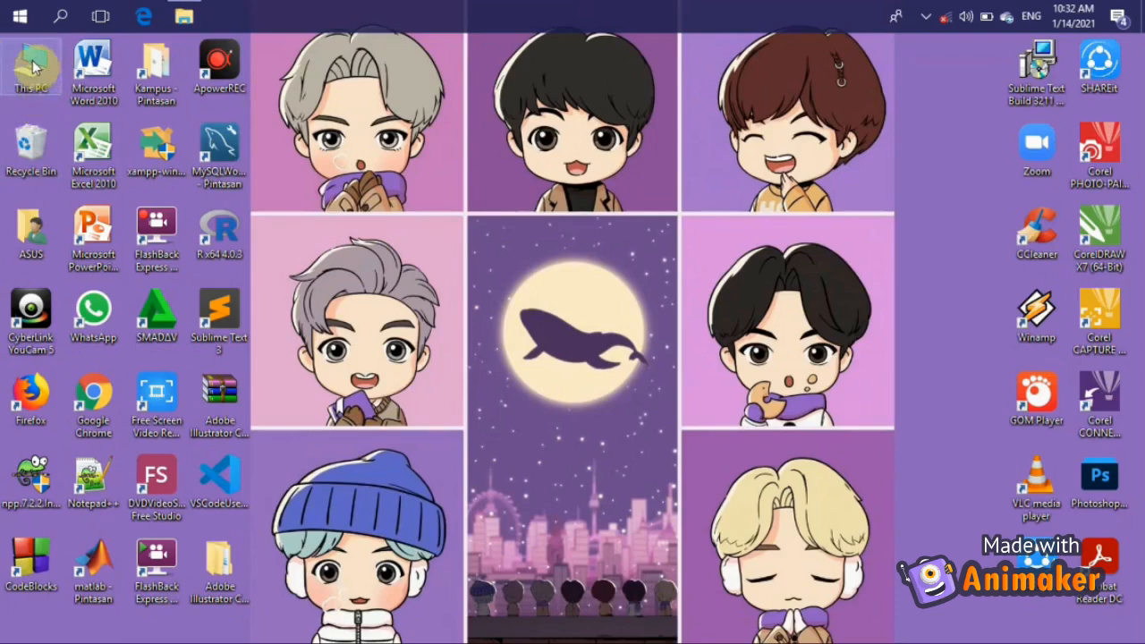
# Open Device Manager by way of the This PC system properties
pyautogui.click(188, 17)
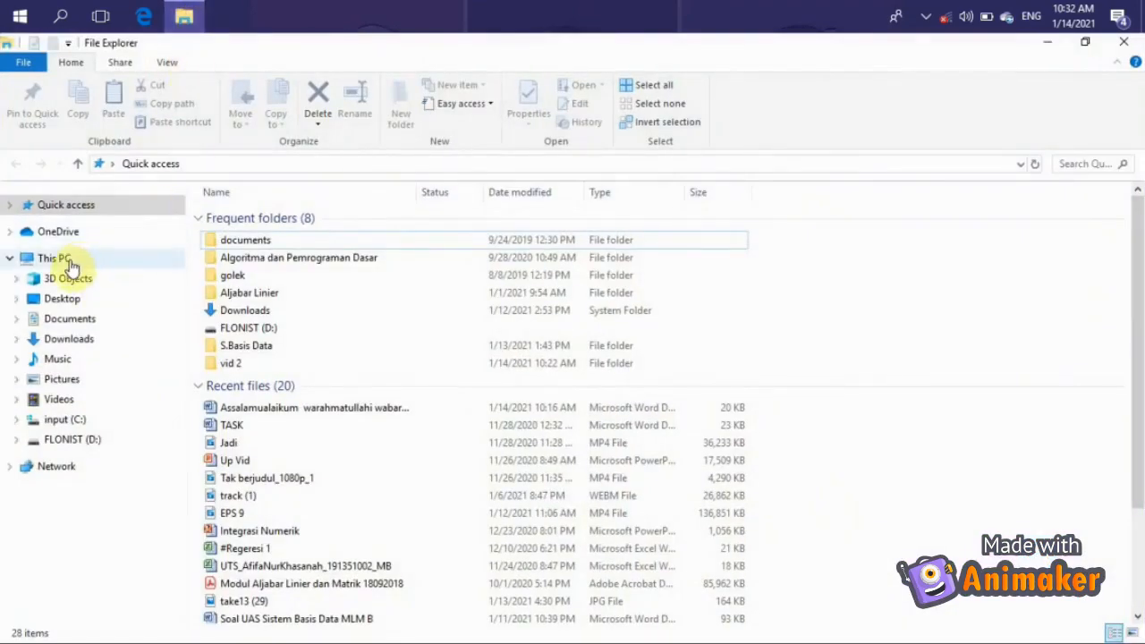
pyautogui.rightClick(71, 268)
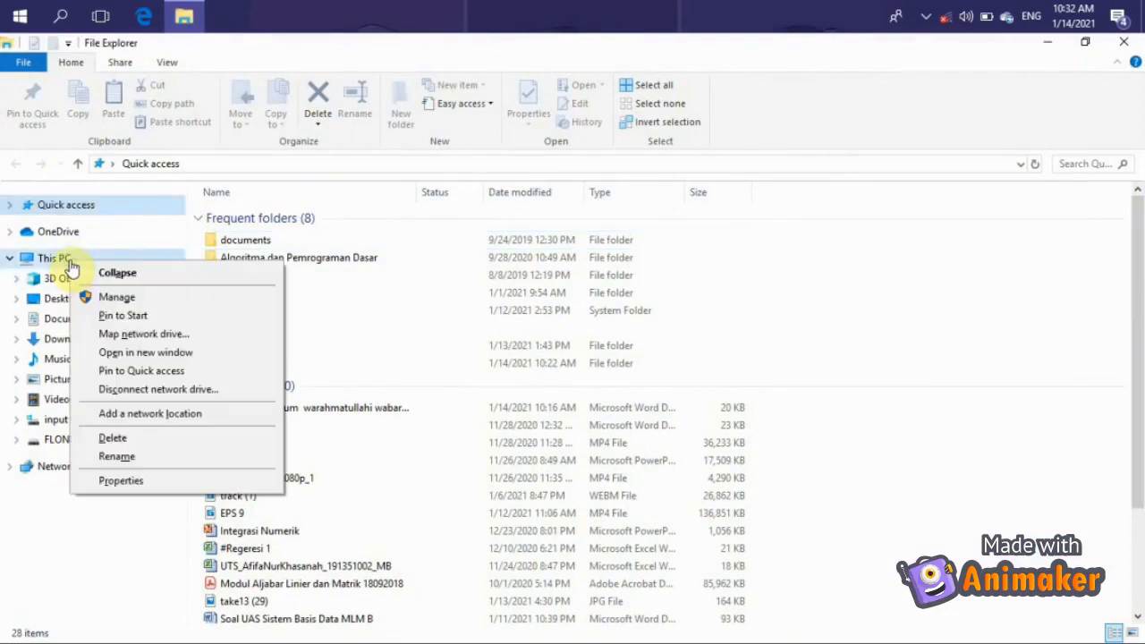
pyautogui.click(111, 483)
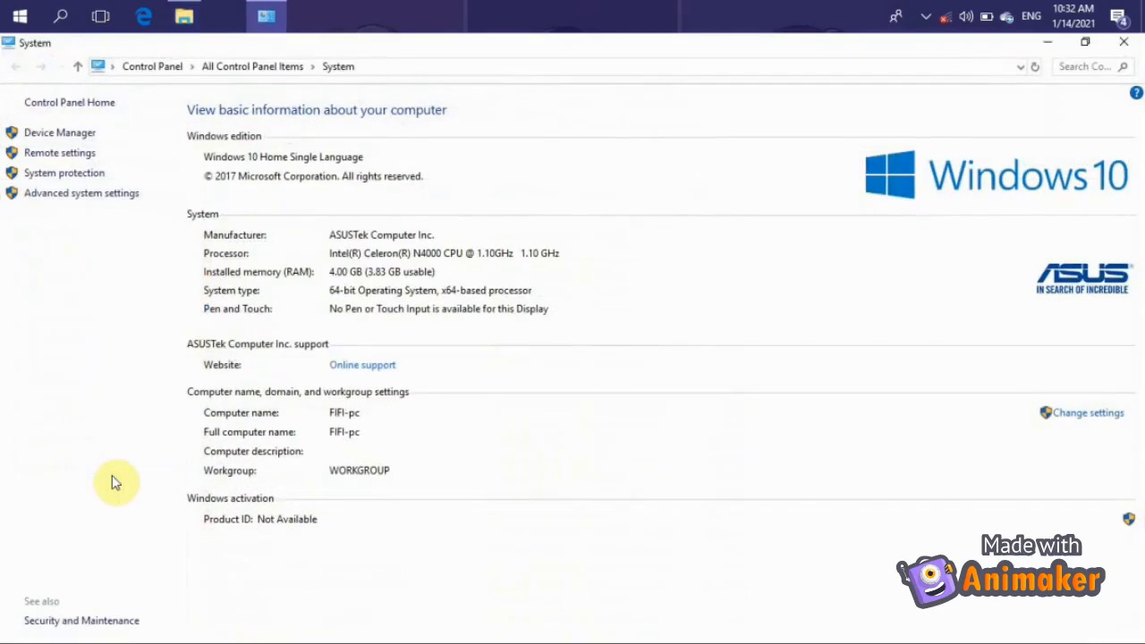
pyautogui.click(69, 134)
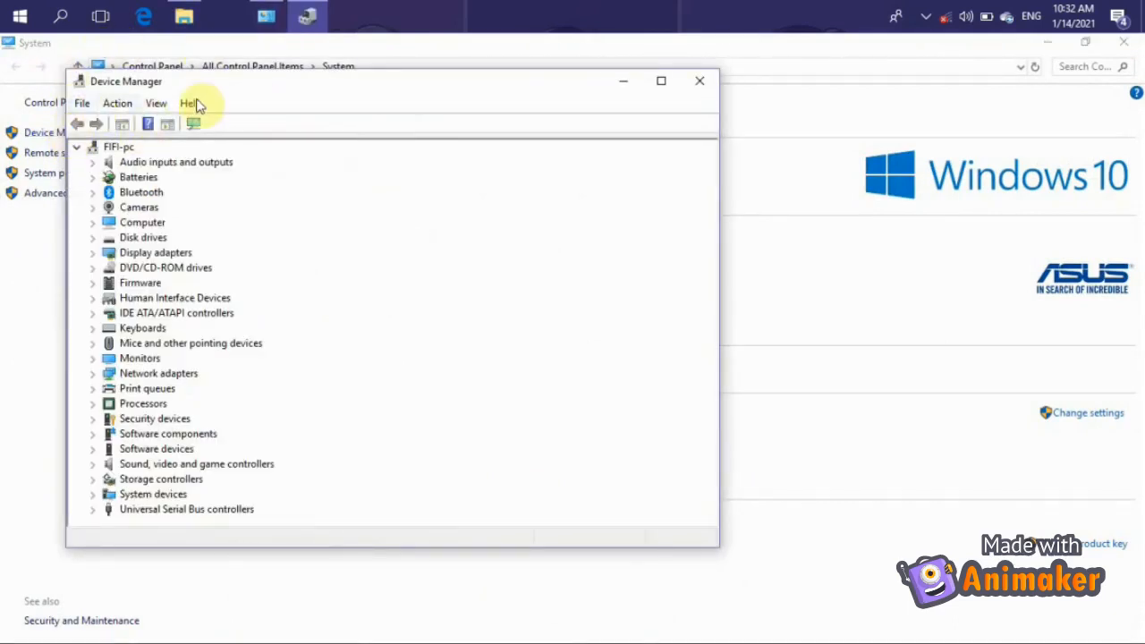
# Close Device Manager, the System window and File Explorer to return to the desktop
pyautogui.click(713, 80)
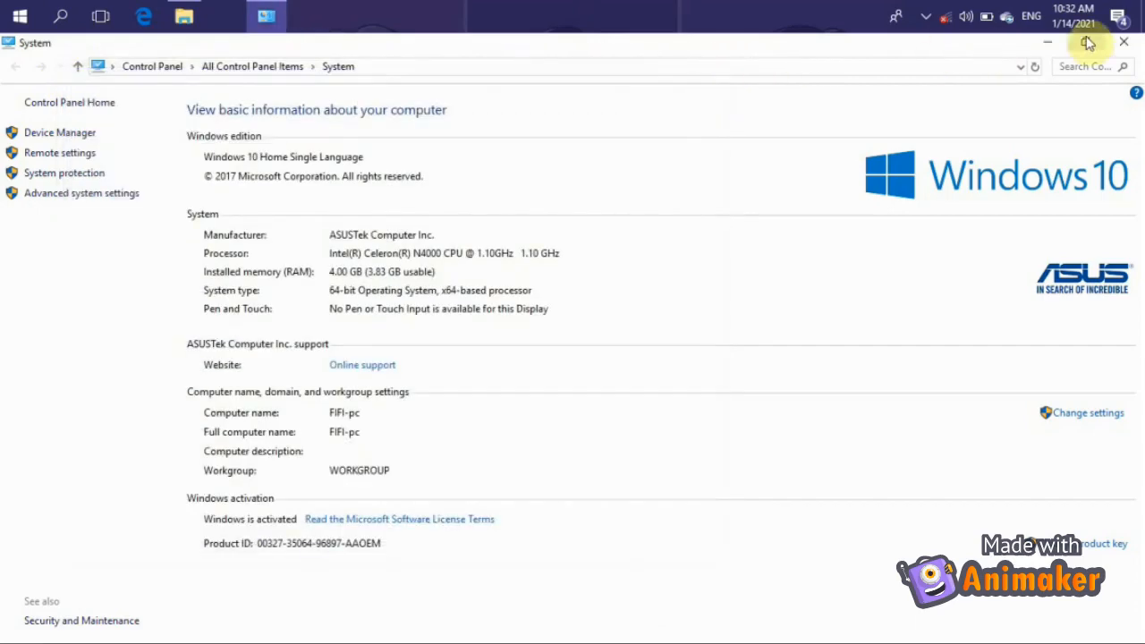
pyautogui.click(1122, 41)
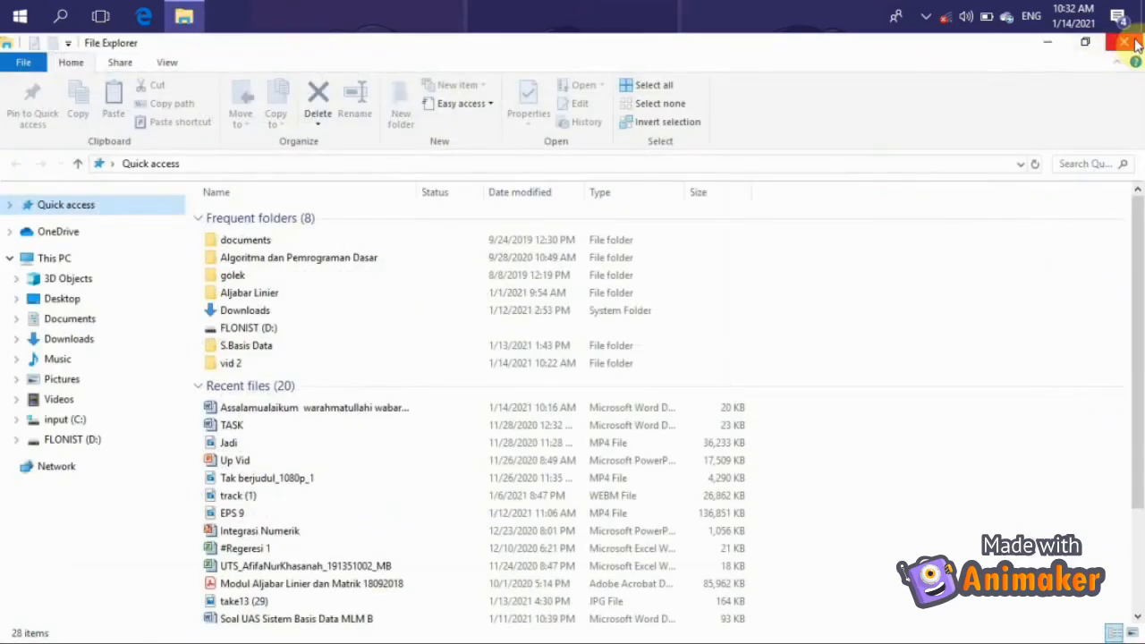
pyautogui.click(1129, 43)
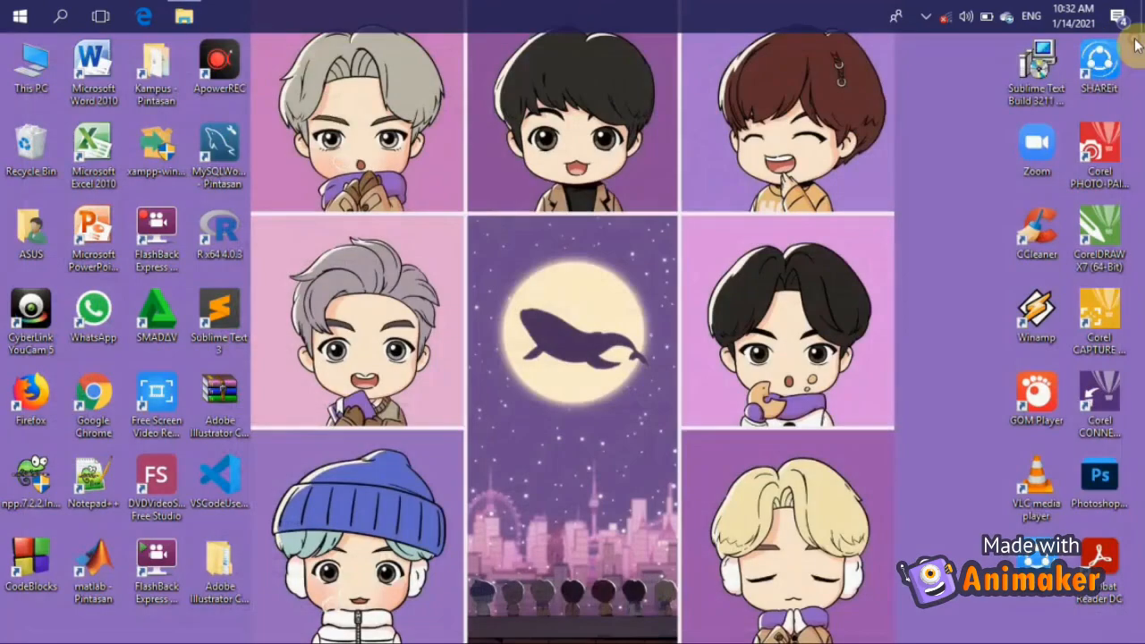
# Search Windows for "device", open Device Manager from the results and maximize its window
pyautogui.click(51, 18)
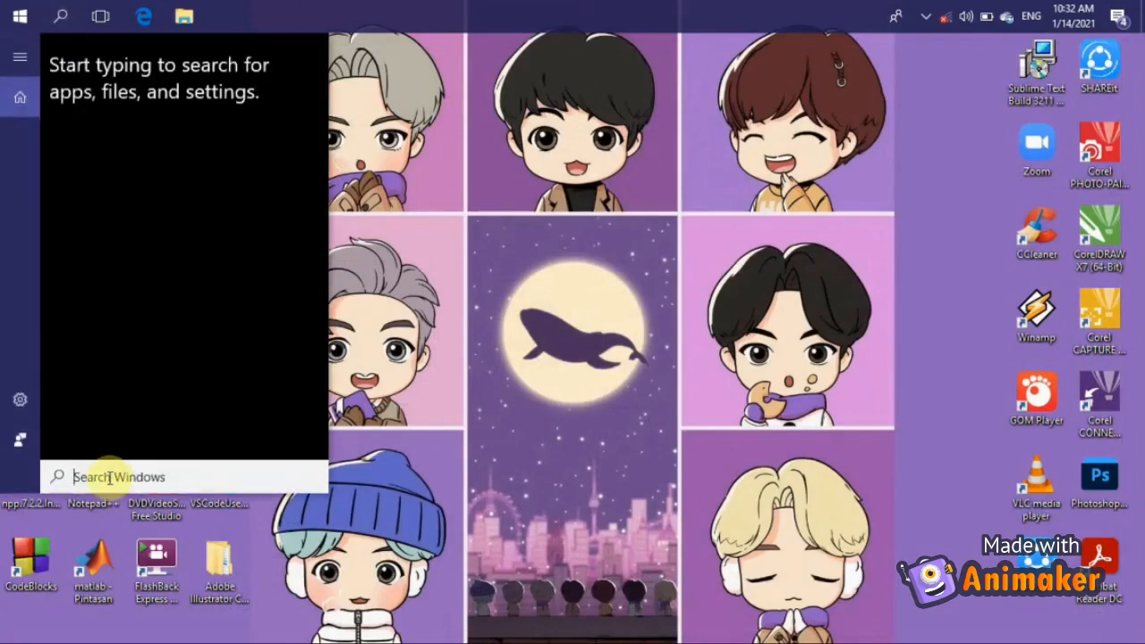
pyautogui.write('devic')
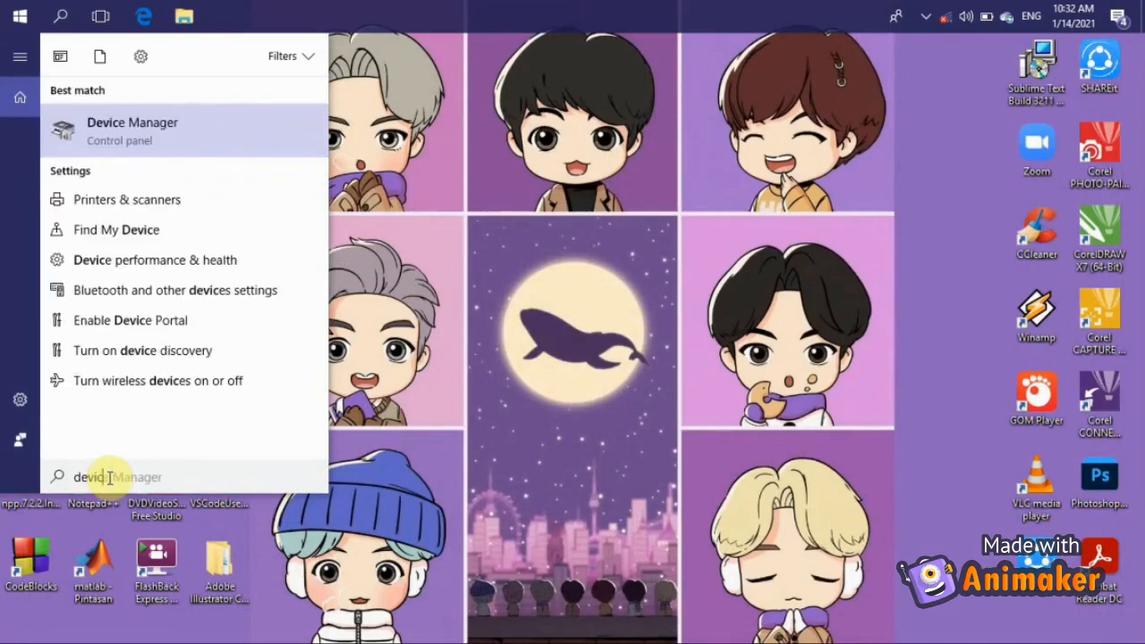
pyautogui.write('e')
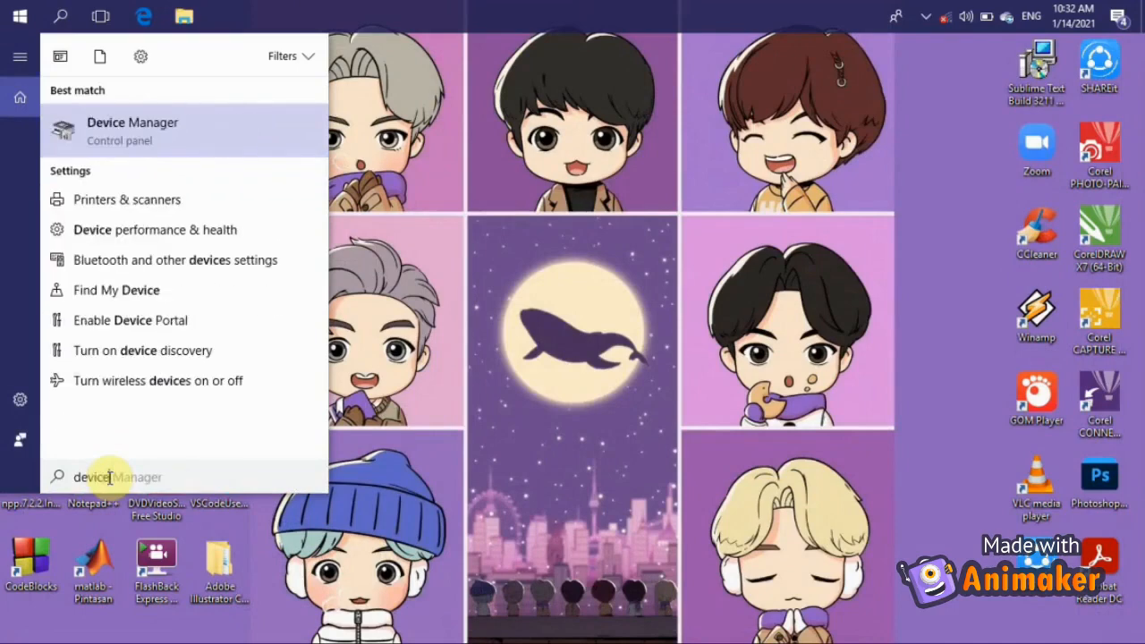
pyautogui.click(134, 144)
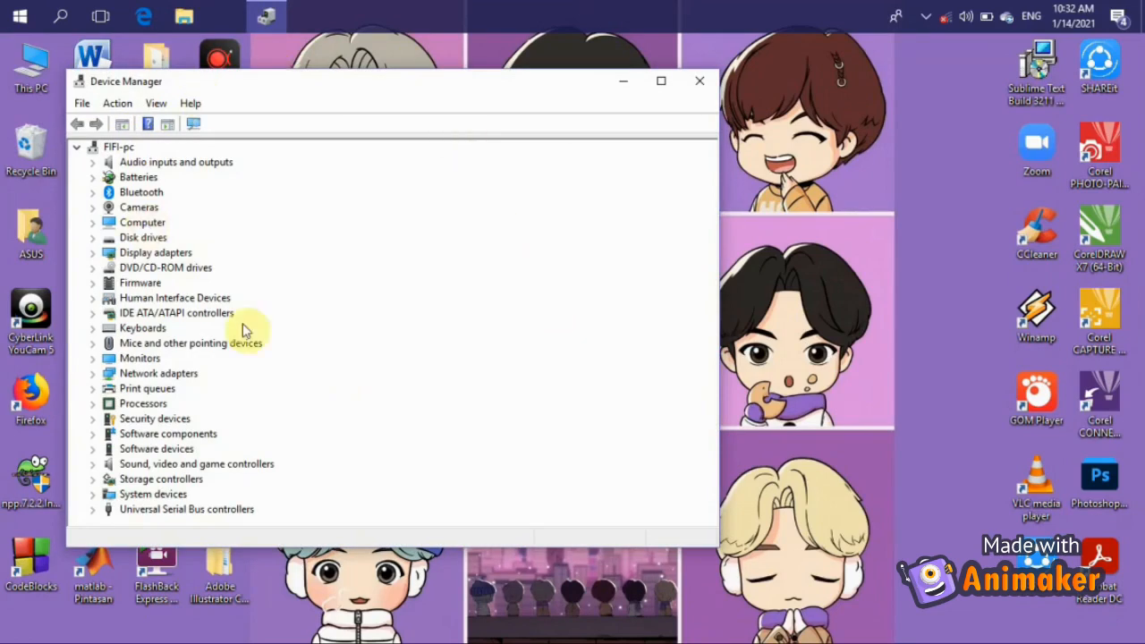
pyautogui.click(663, 82)
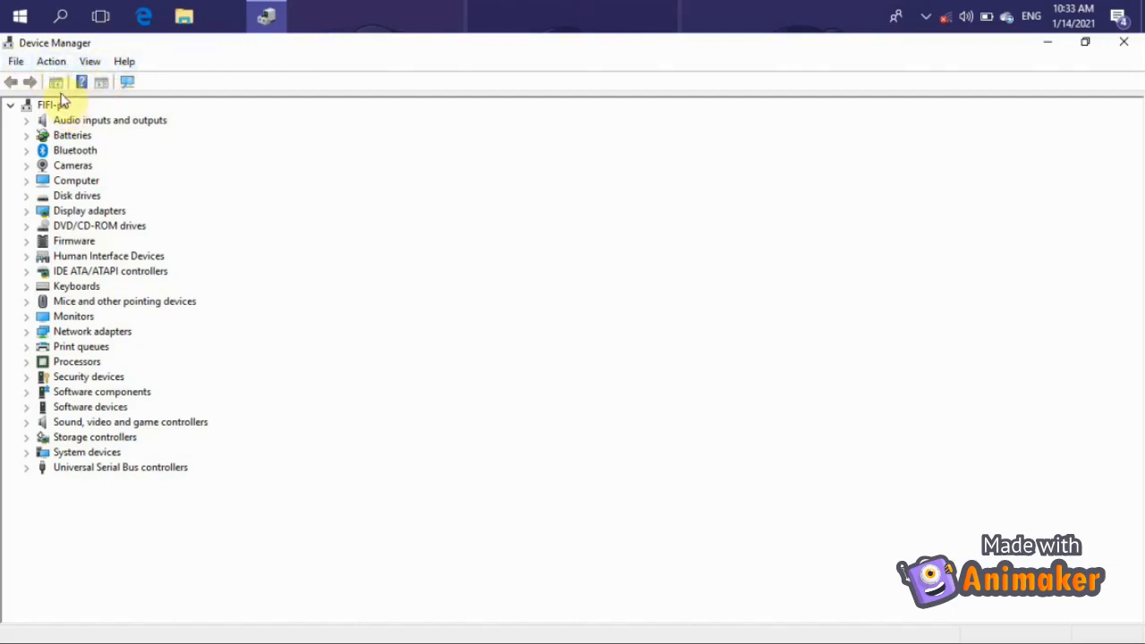
# Show the console tree and the action pane in Device Manager, and hide both again
pyautogui.click(59, 86)
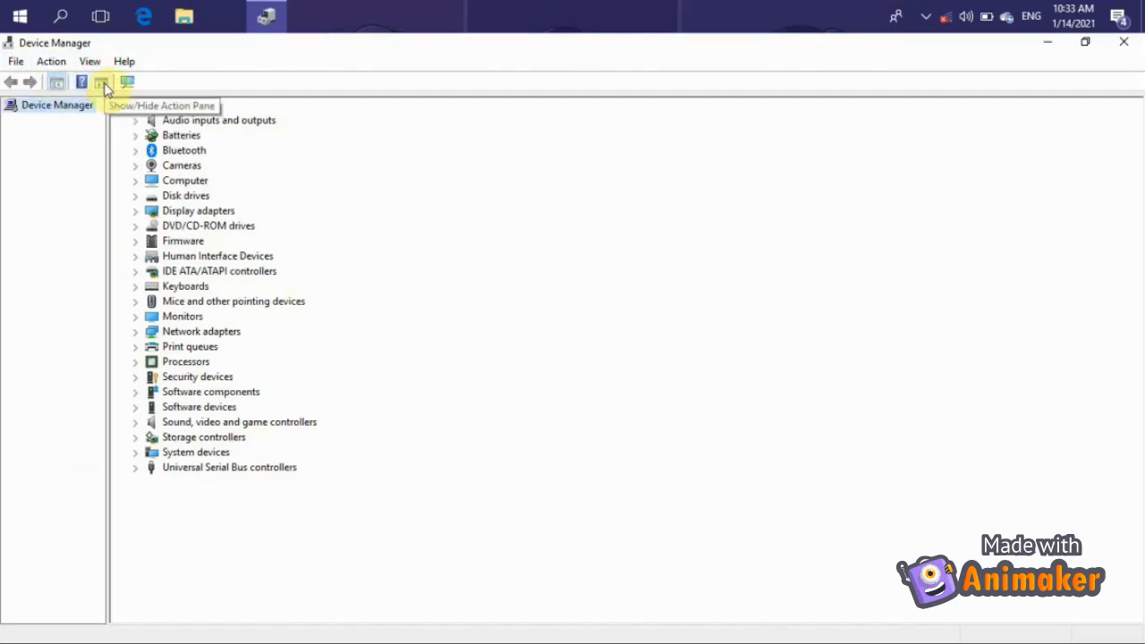
pyautogui.click(104, 84)
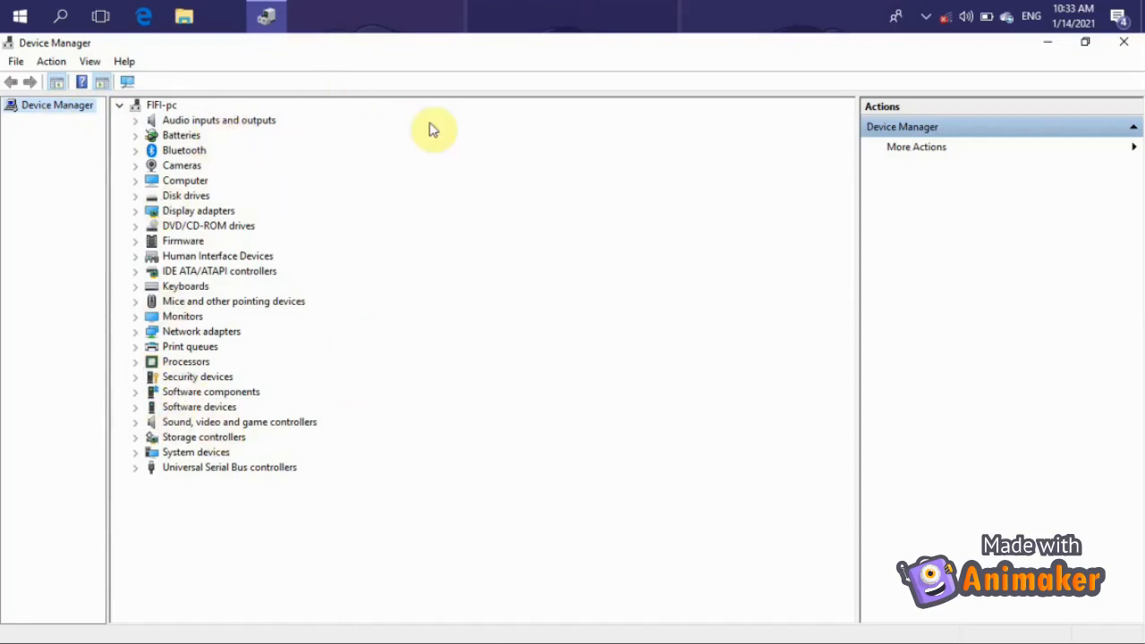
pyautogui.click(102, 82)
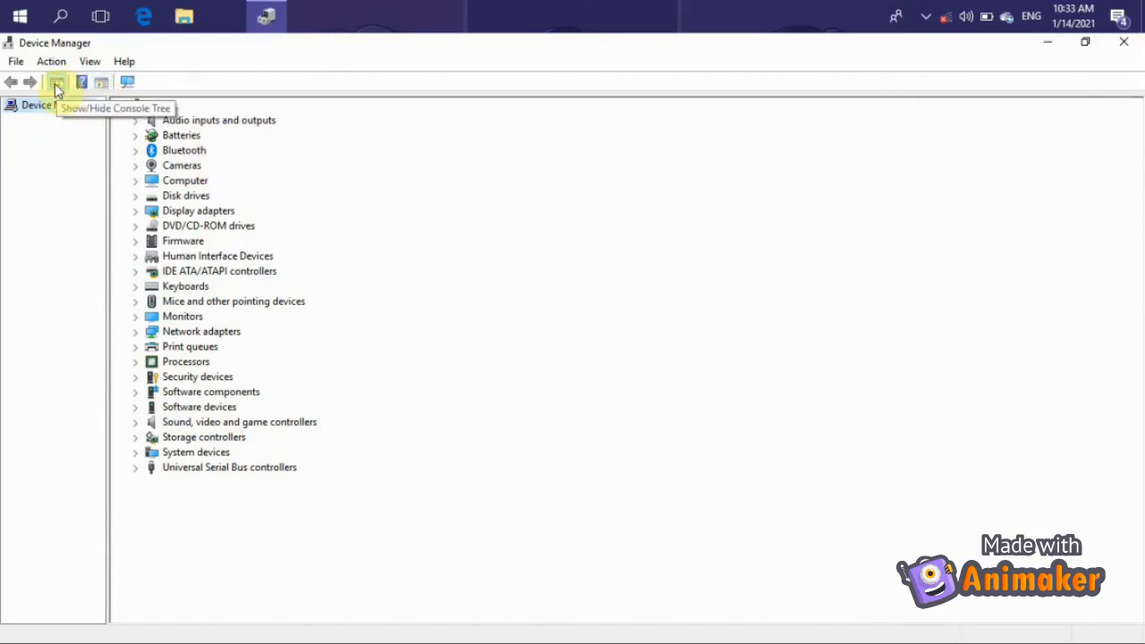
pyautogui.click(55, 83)
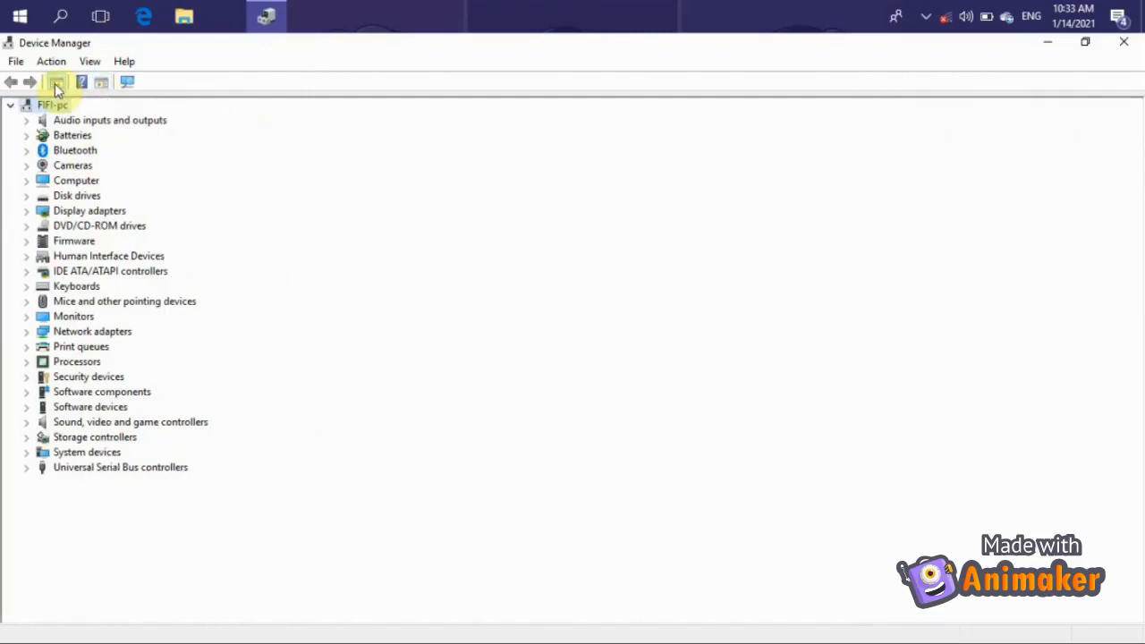
# Scan the computer for hardware changes
pyautogui.click(127, 83)
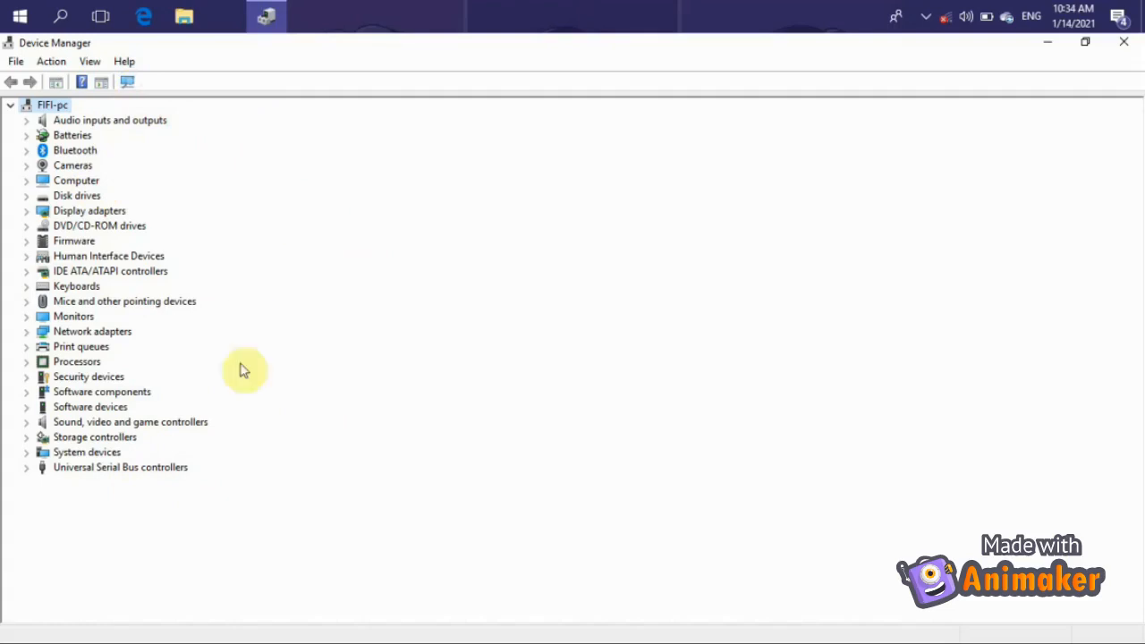
# Examine the devices listed under Audio inputs and outputs, Batteries and Bluetooth, collapsing each category after viewing it
pyautogui.click(26, 121)
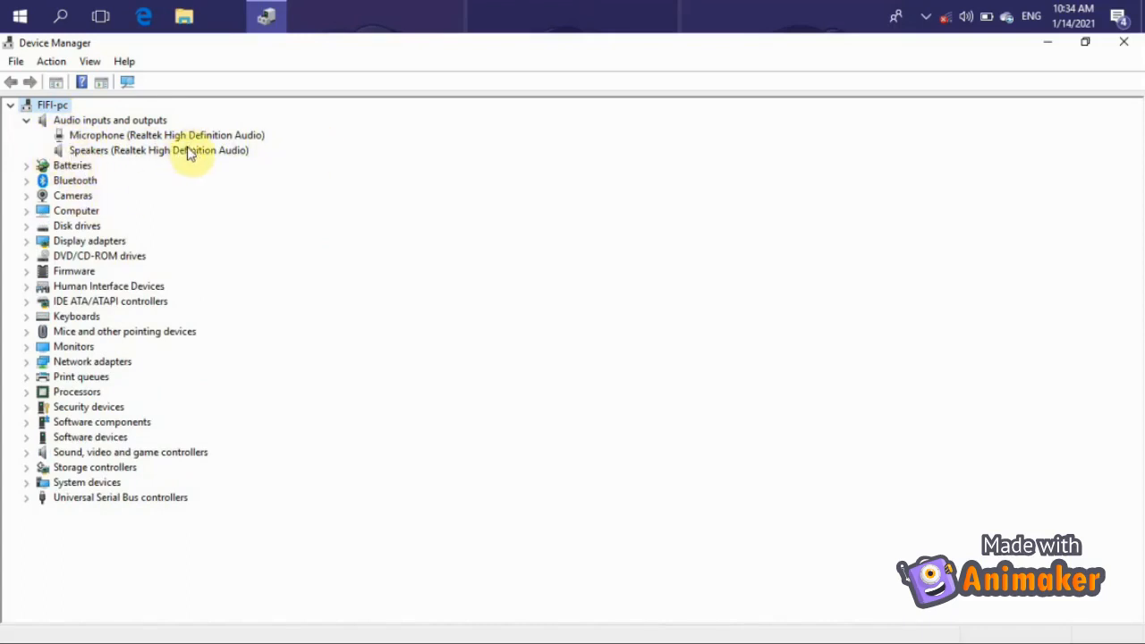
pyautogui.click(27, 122)
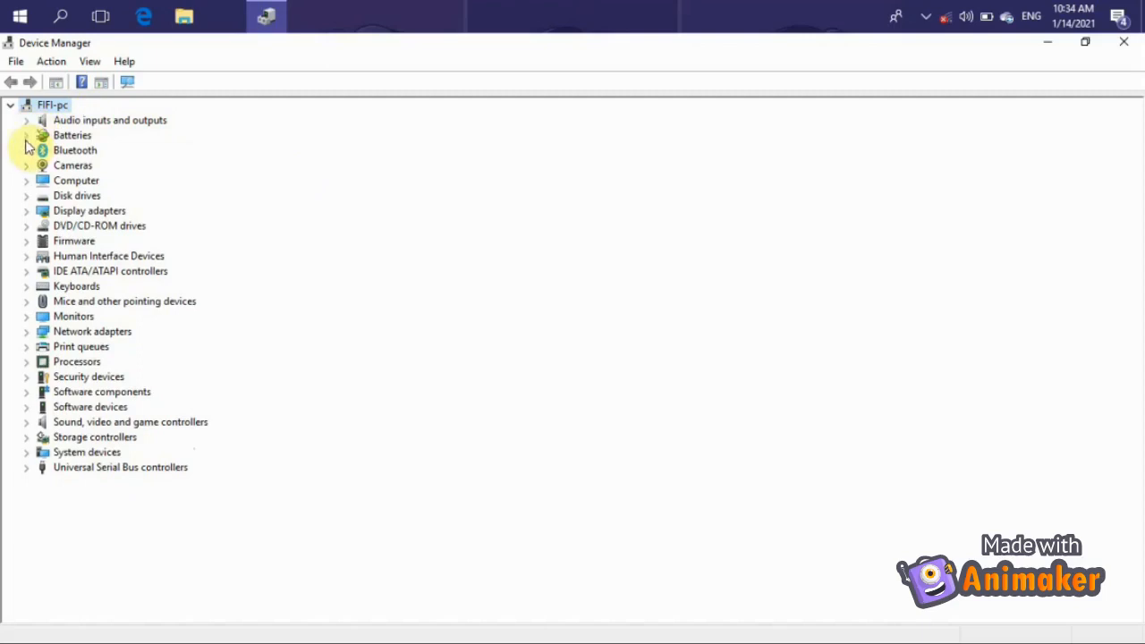
pyautogui.click(26, 139)
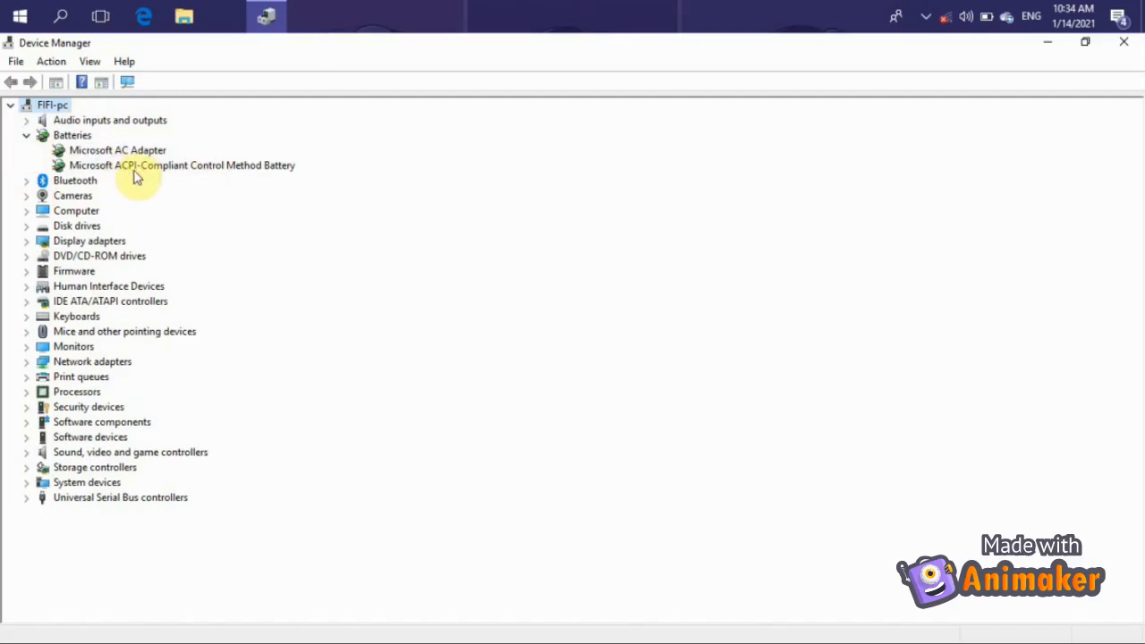
pyautogui.click(26, 136)
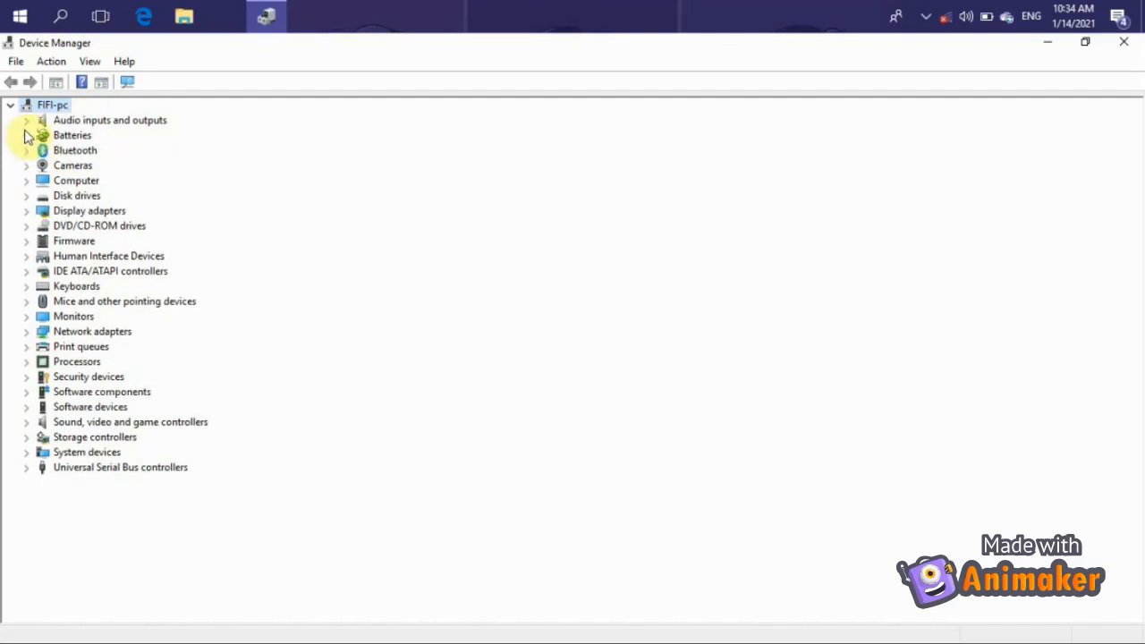
pyautogui.click(27, 154)
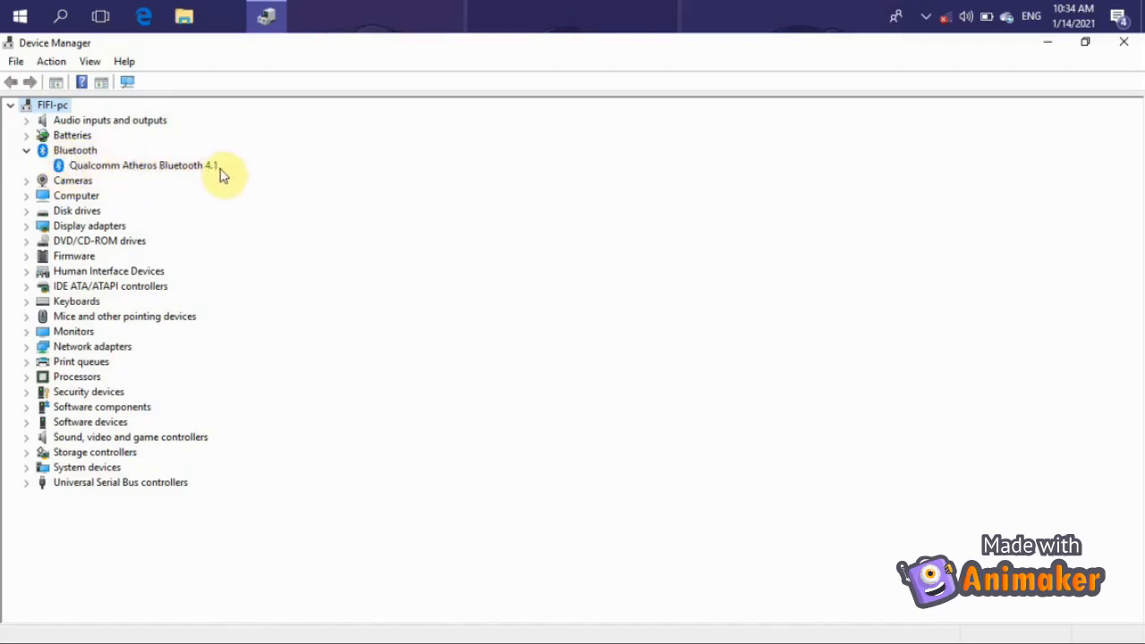
pyautogui.click(26, 150)
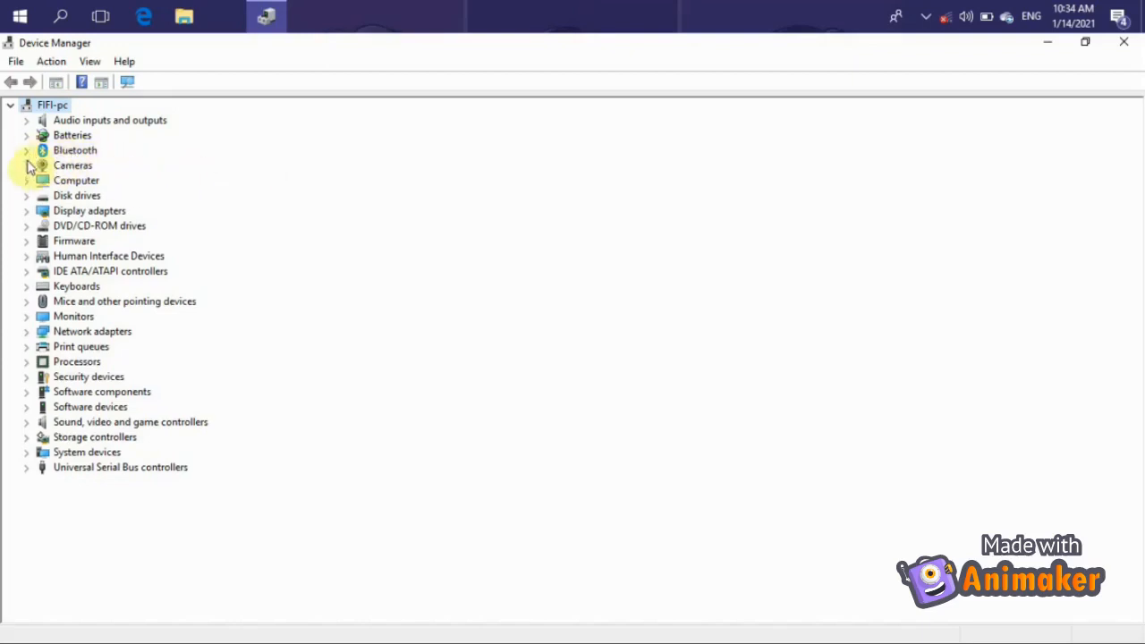
# Examine the devices listed under Cameras, Computer and Disk drives, collapsing each category after viewing it
pyautogui.click(26, 165)
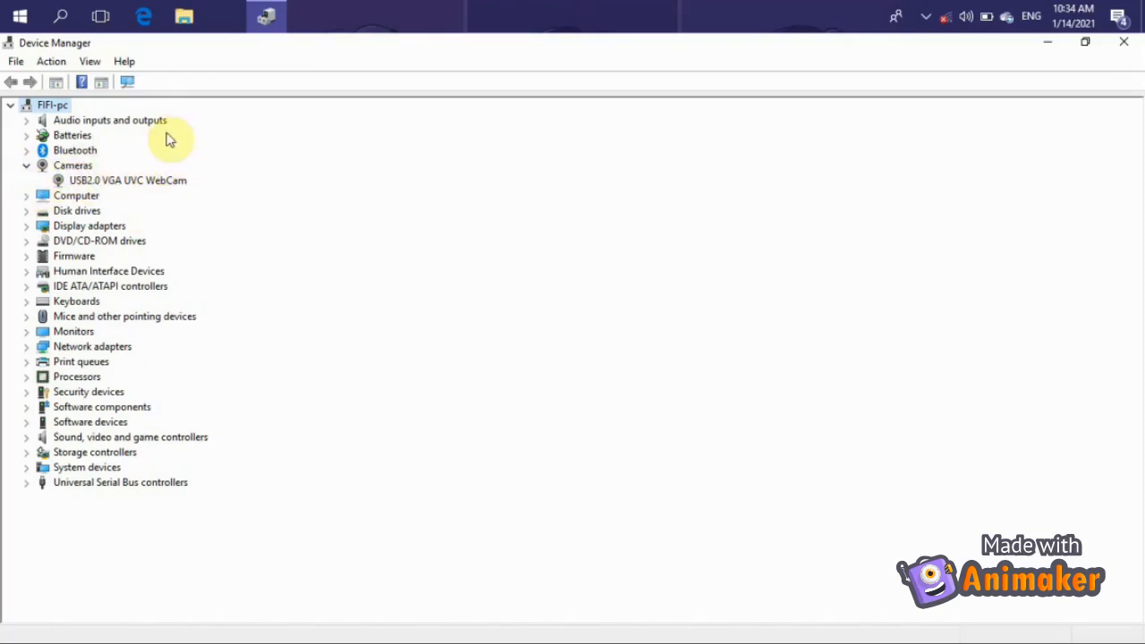
pyautogui.click(26, 165)
pyautogui.click(27, 181)
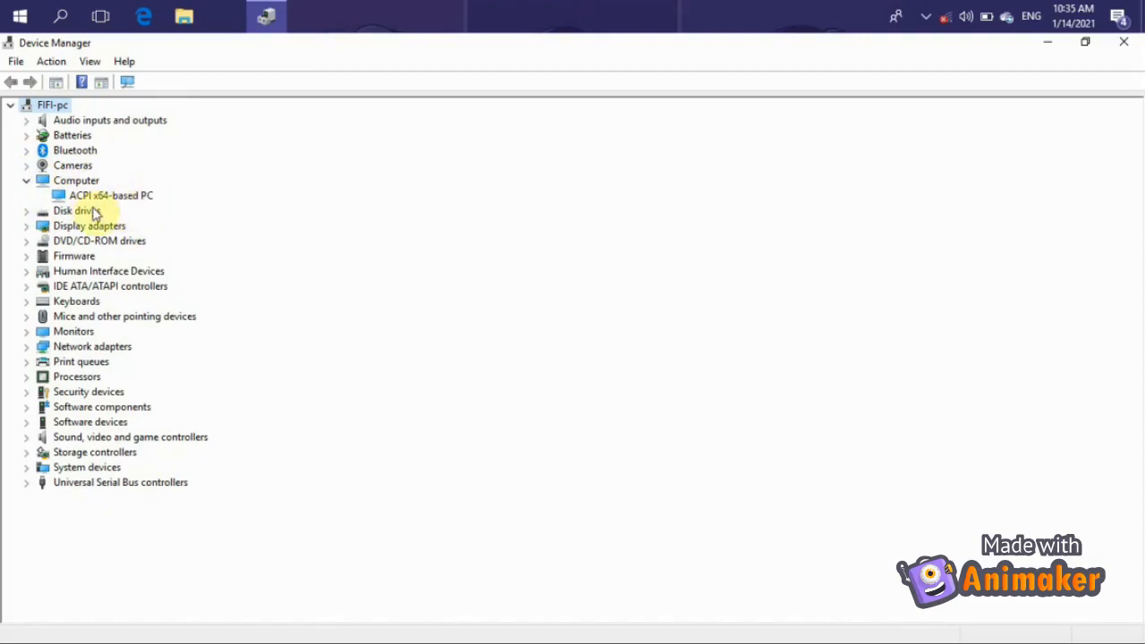
pyautogui.click(27, 181)
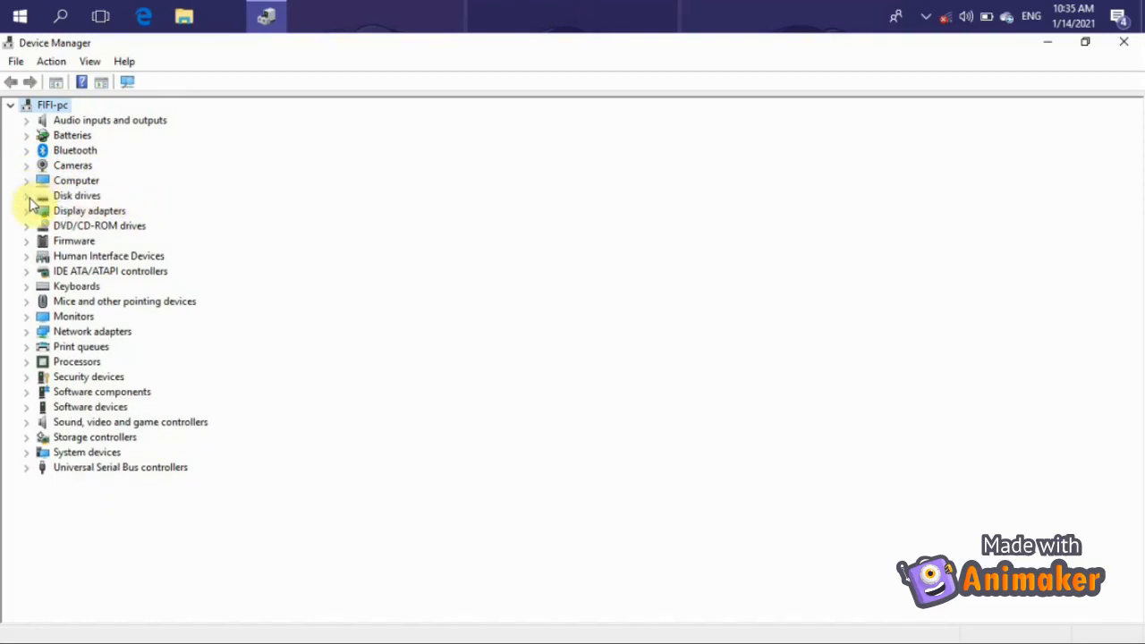
pyautogui.click(27, 196)
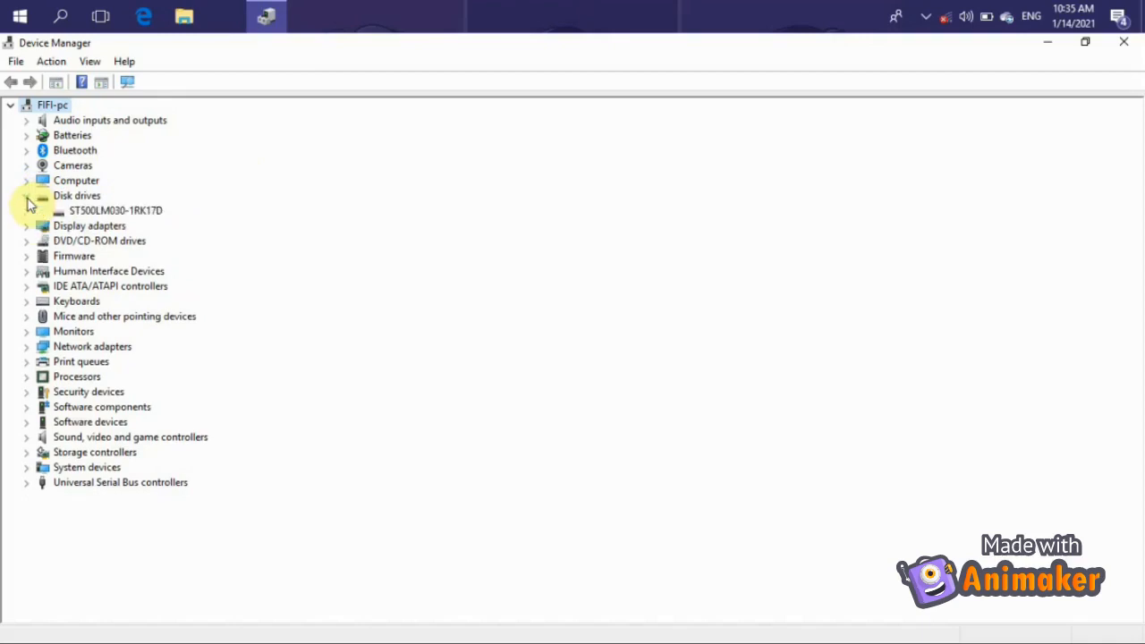
pyautogui.click(27, 196)
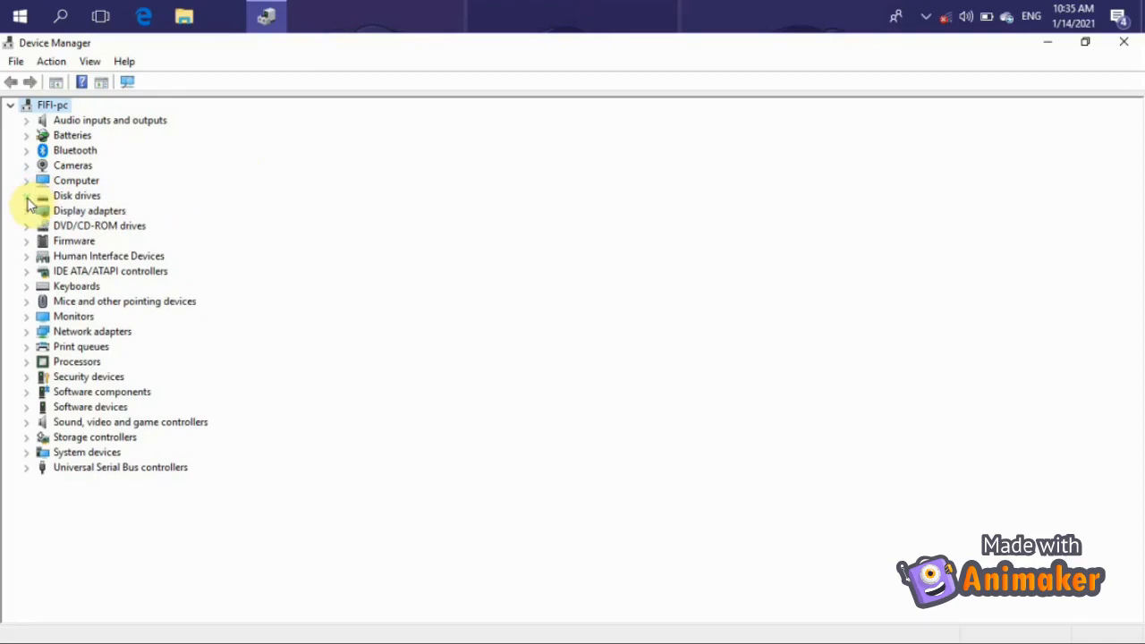
# Examine the devices listed under Display adapters, DVD/CD-ROM drives and Firmware, collapsing each category after viewing it
pyautogui.click(27, 211)
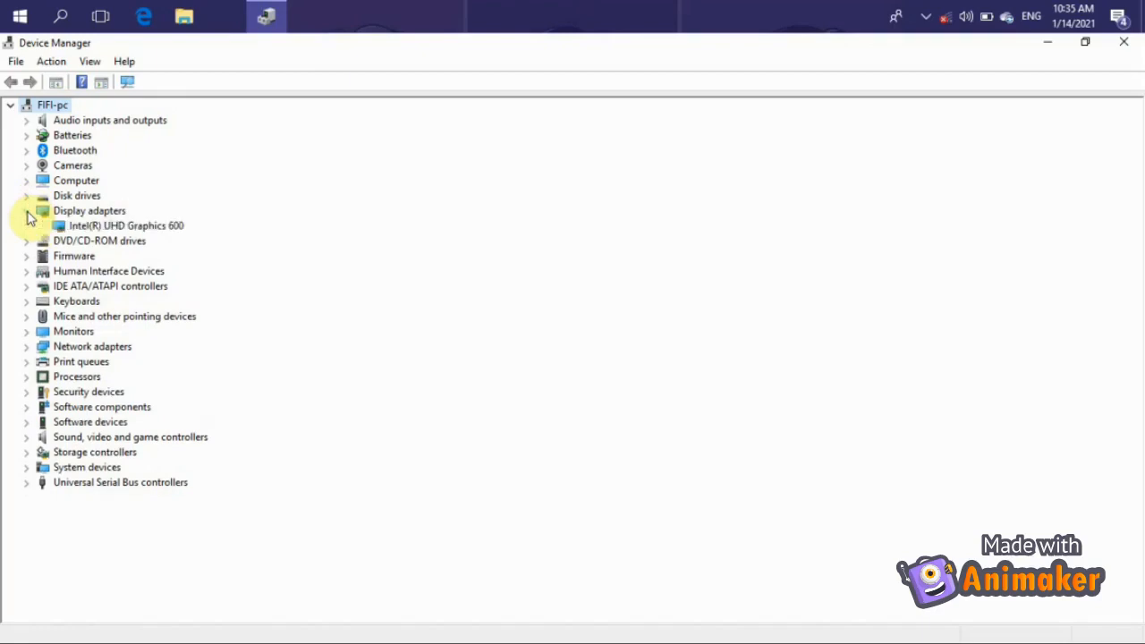
pyautogui.click(26, 211)
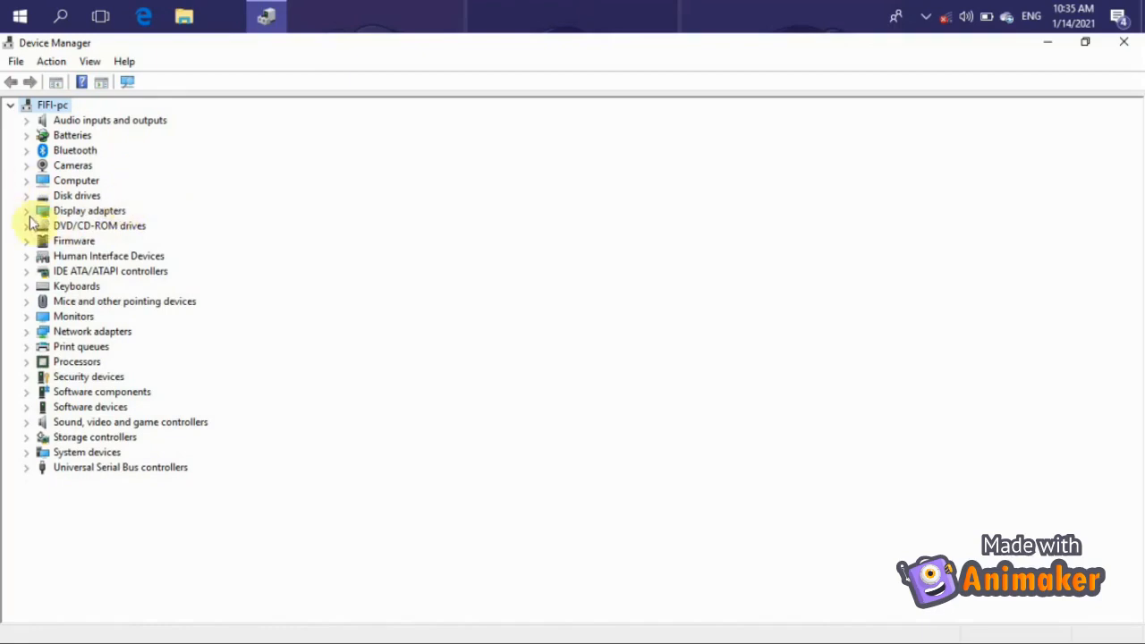
pyautogui.click(27, 227)
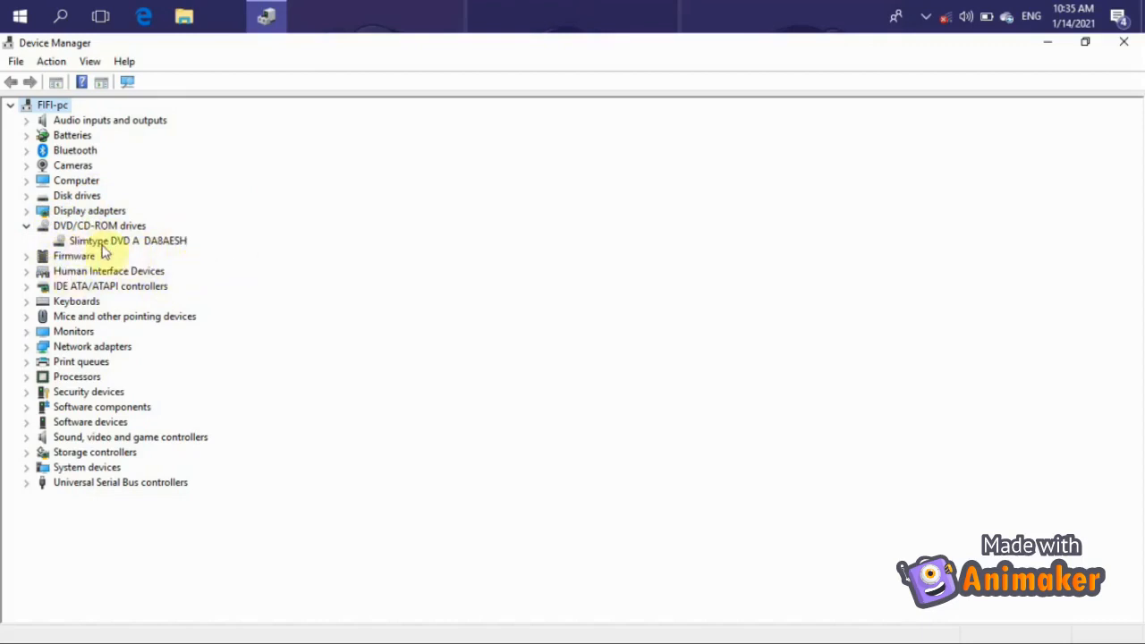
pyautogui.click(27, 225)
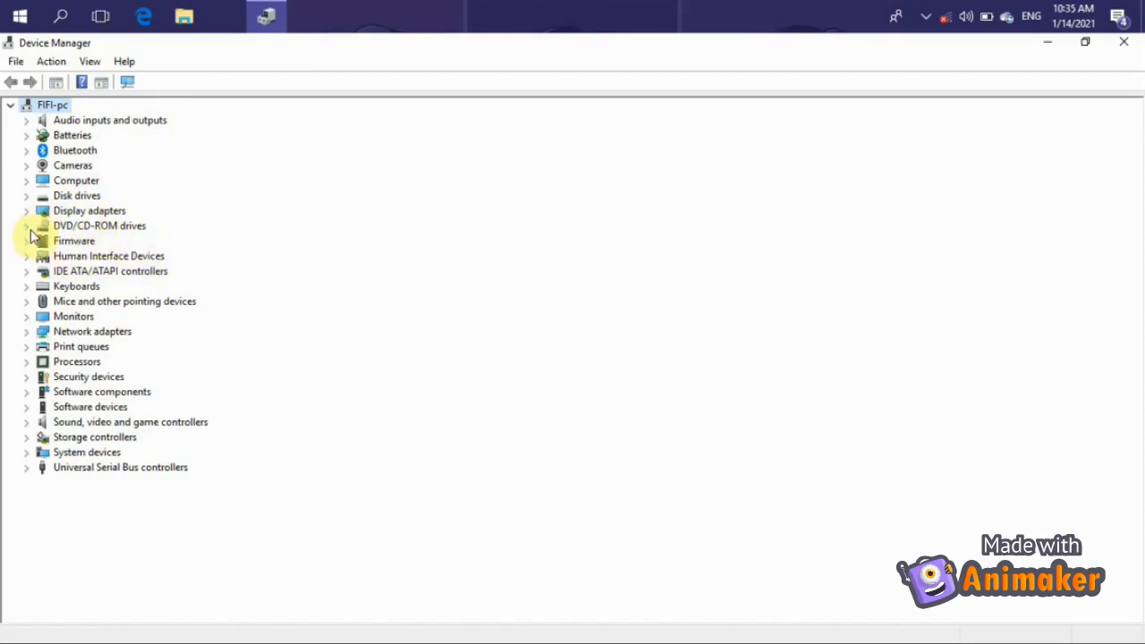
pyautogui.click(27, 240)
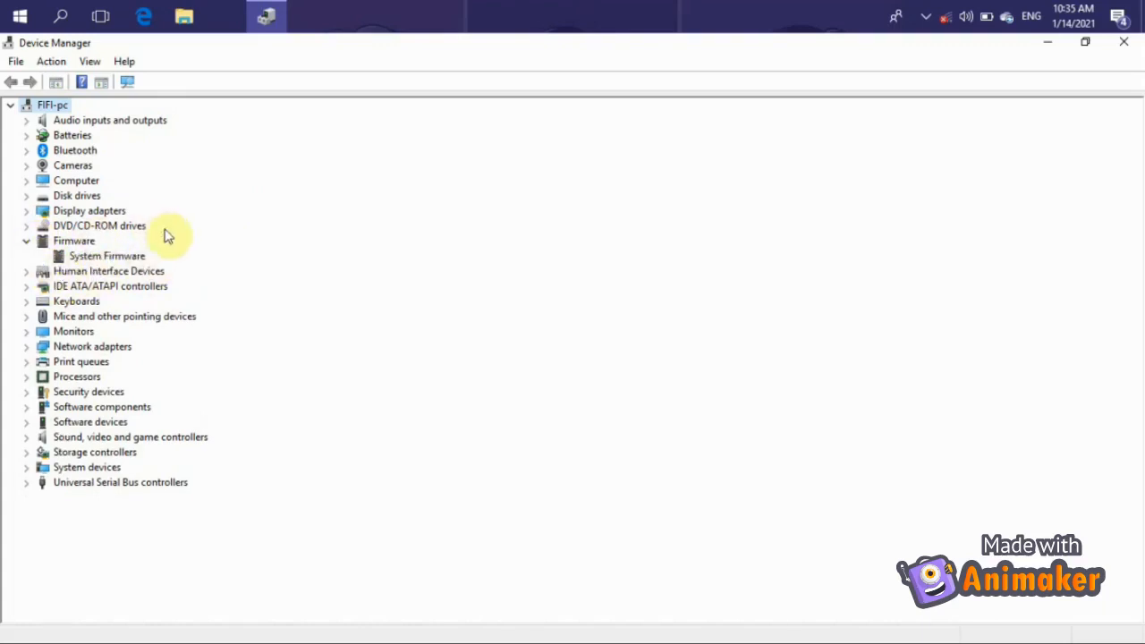
pyautogui.click(26, 242)
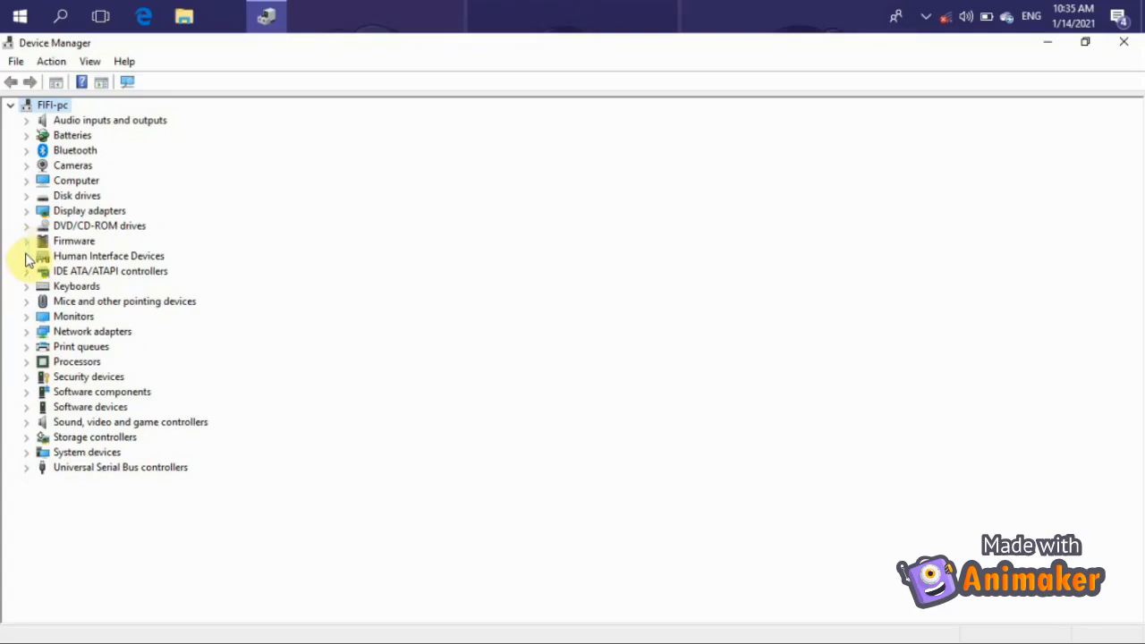
# Examine the devices listed under Human Interface Devices, IDE ATA/ATAPI controllers and Keyboards, collapsing each category after viewing it
pyautogui.click(26, 256)
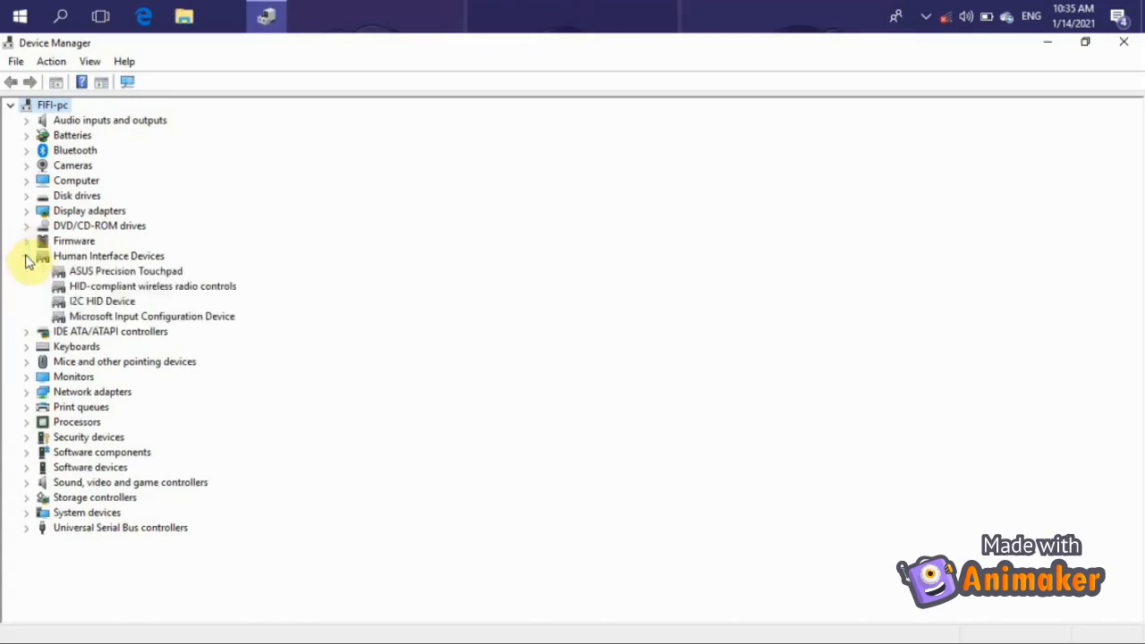
pyautogui.click(26, 256)
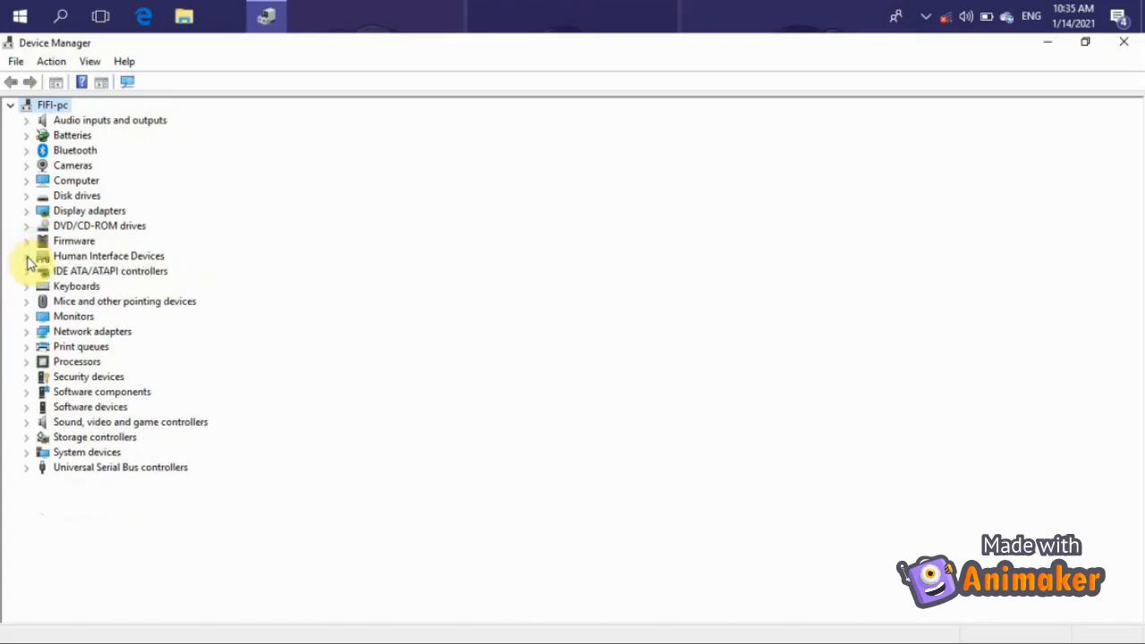
pyautogui.click(26, 272)
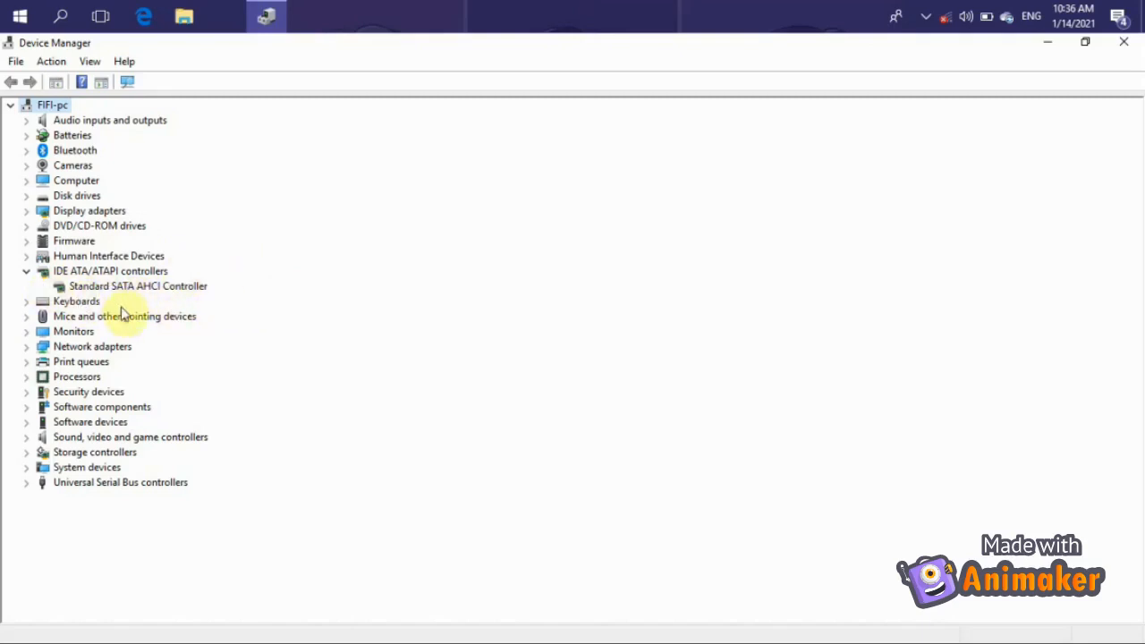
pyautogui.click(26, 273)
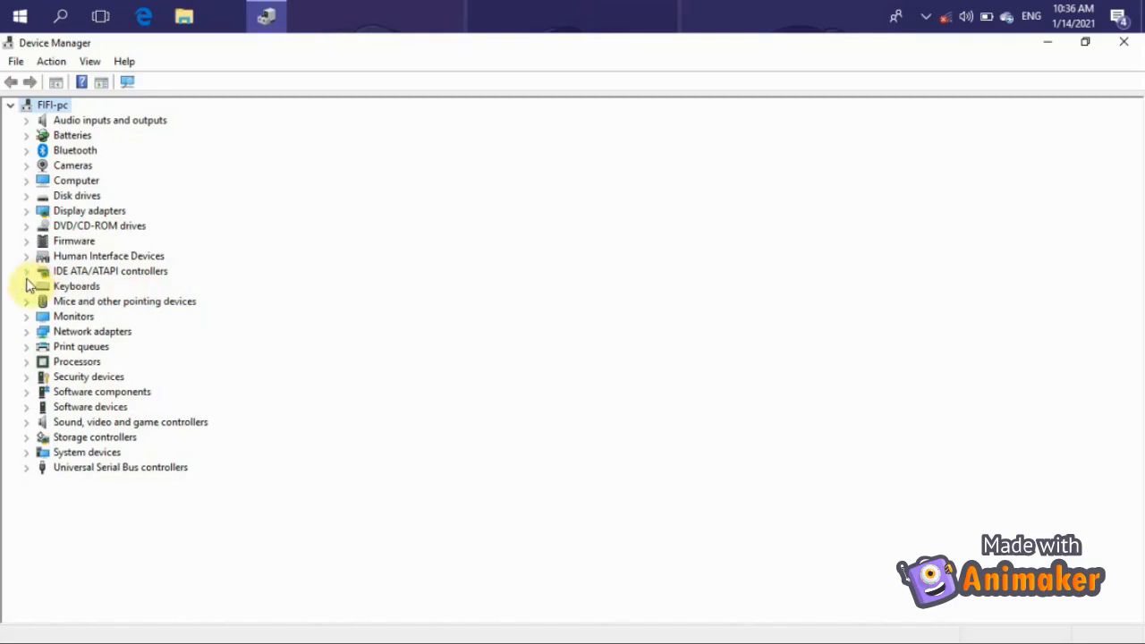
pyautogui.click(26, 286)
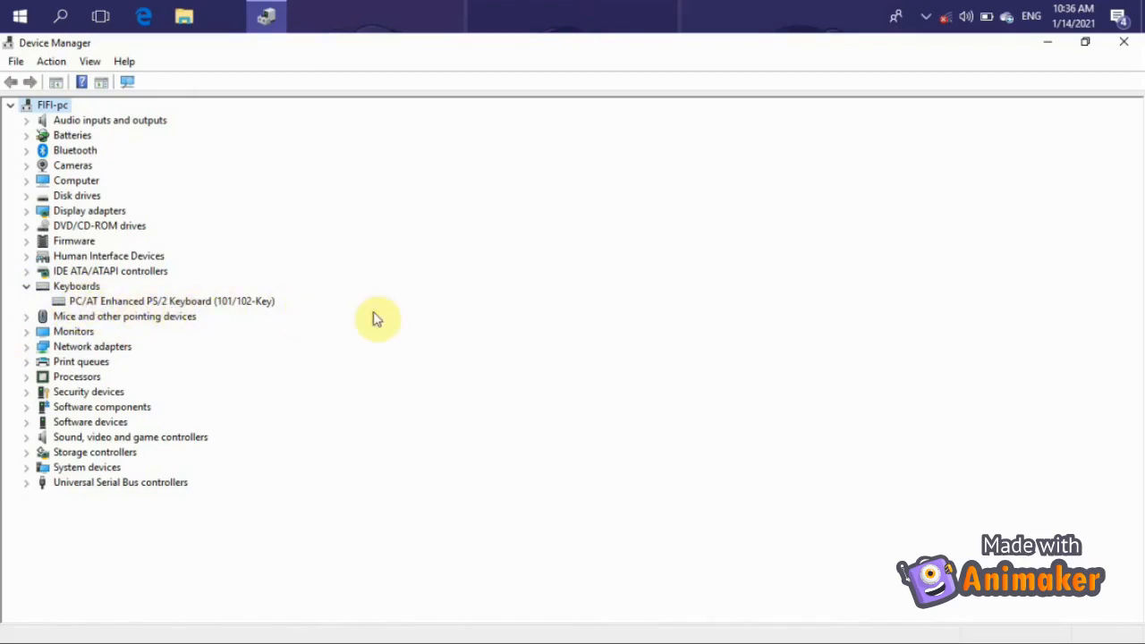
pyautogui.click(24, 286)
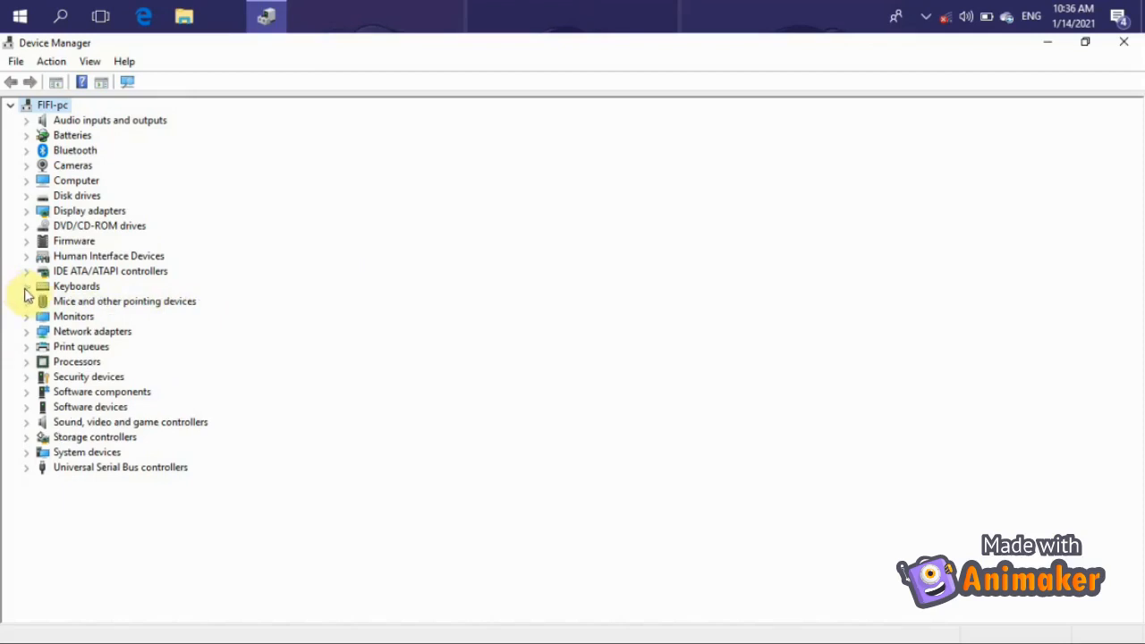
# Examine the devices listed under Mice and other pointing devices and under Monitors, collapsing each category after viewing it
pyautogui.click(26, 302)
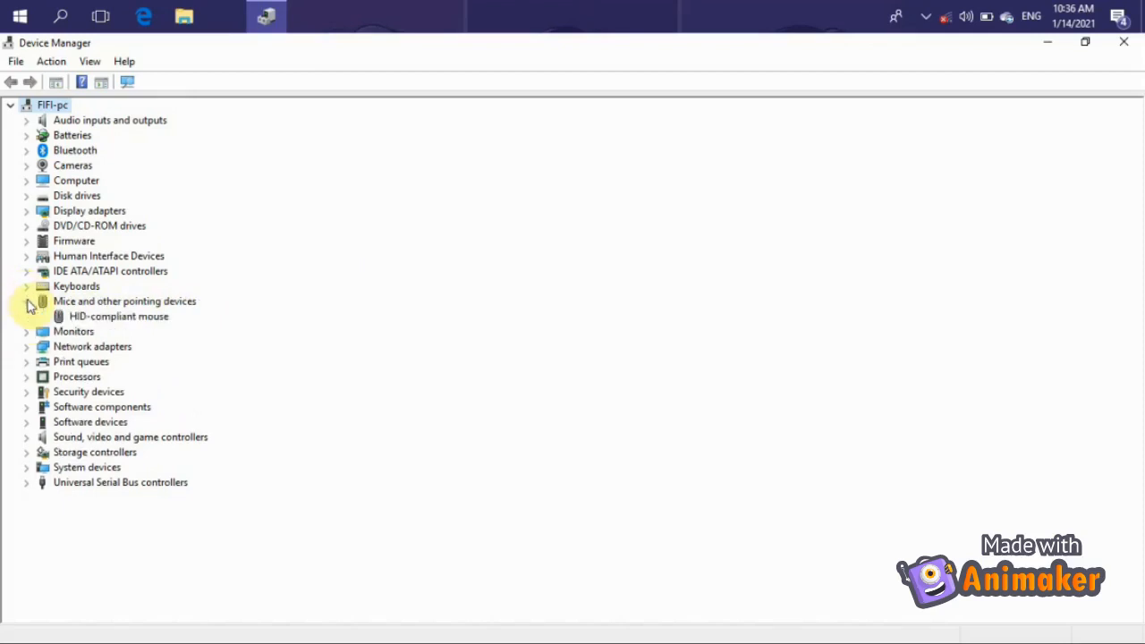
pyautogui.click(28, 303)
pyautogui.click(27, 319)
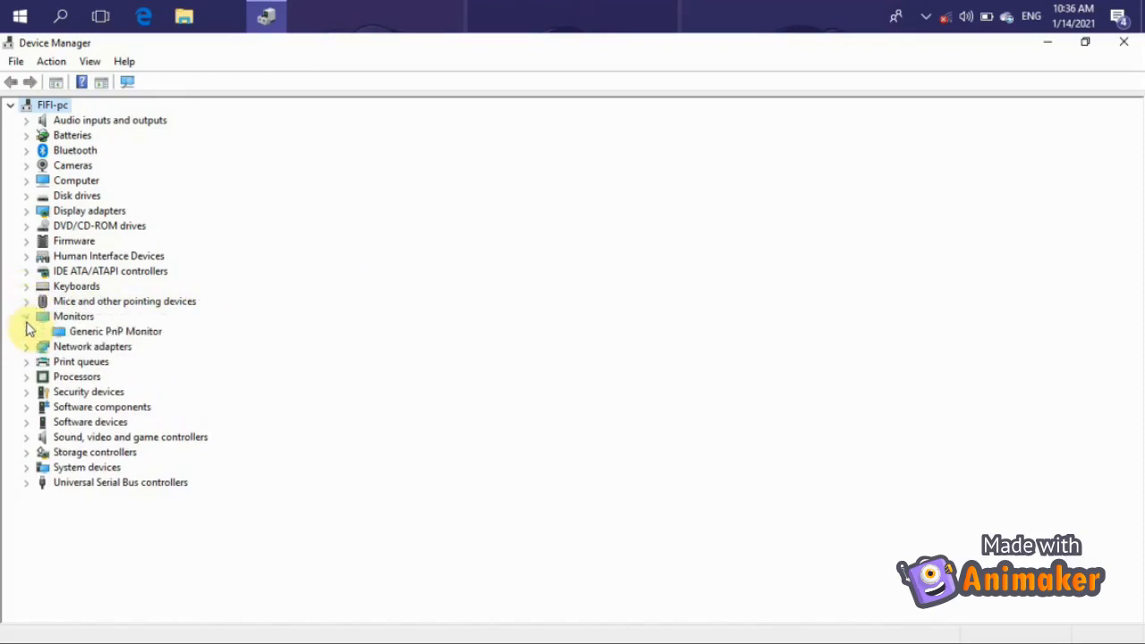
pyautogui.click(26, 319)
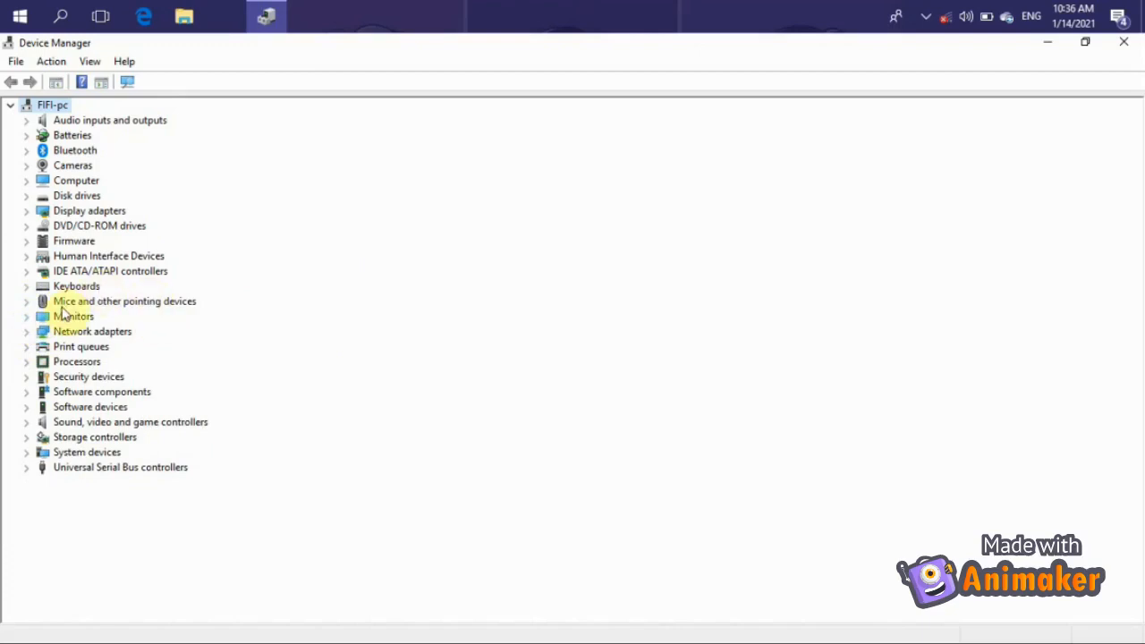
pyautogui.click(27, 318)
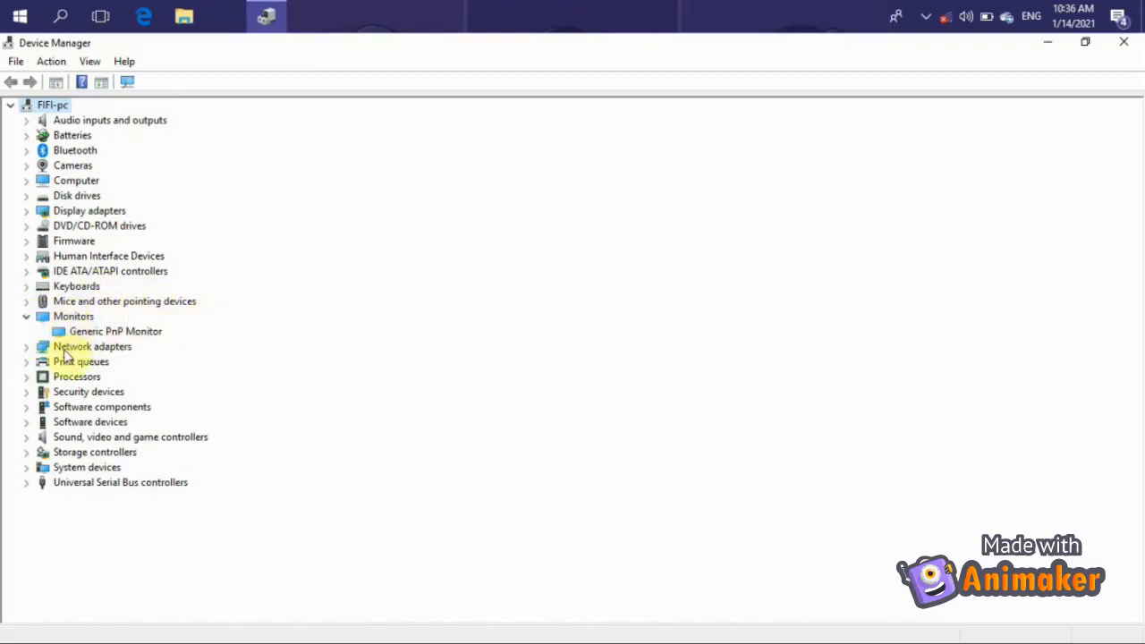
pyautogui.click(27, 317)
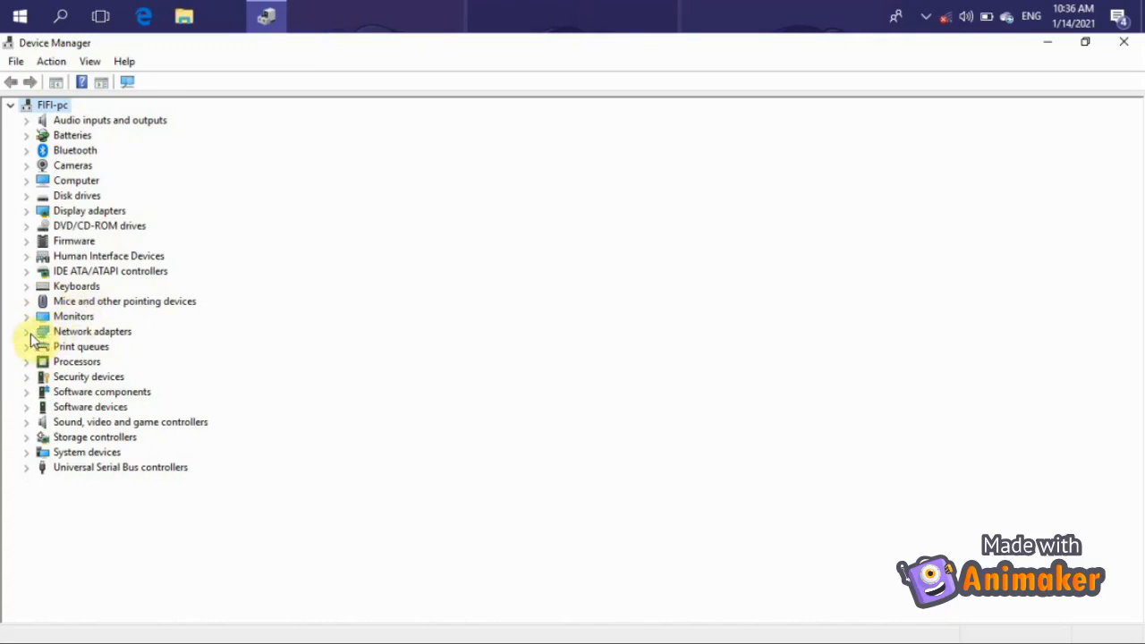
# Examine the devices listed under Network adapters, Print queues and Processors, collapsing each category after viewing it
pyautogui.click(29, 336)
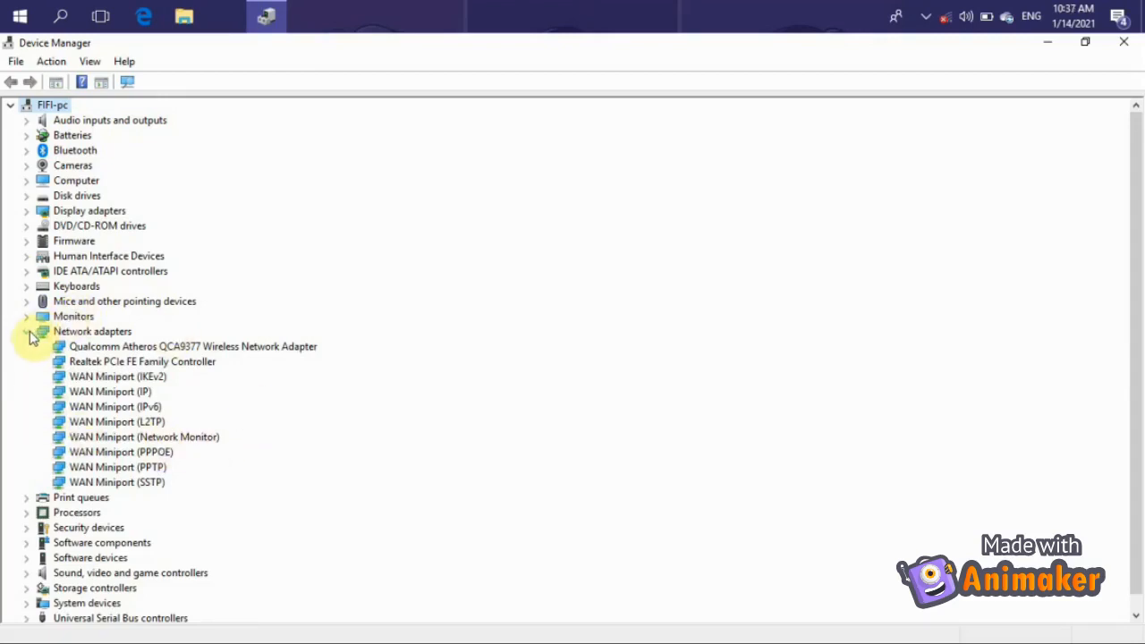
pyautogui.click(28, 333)
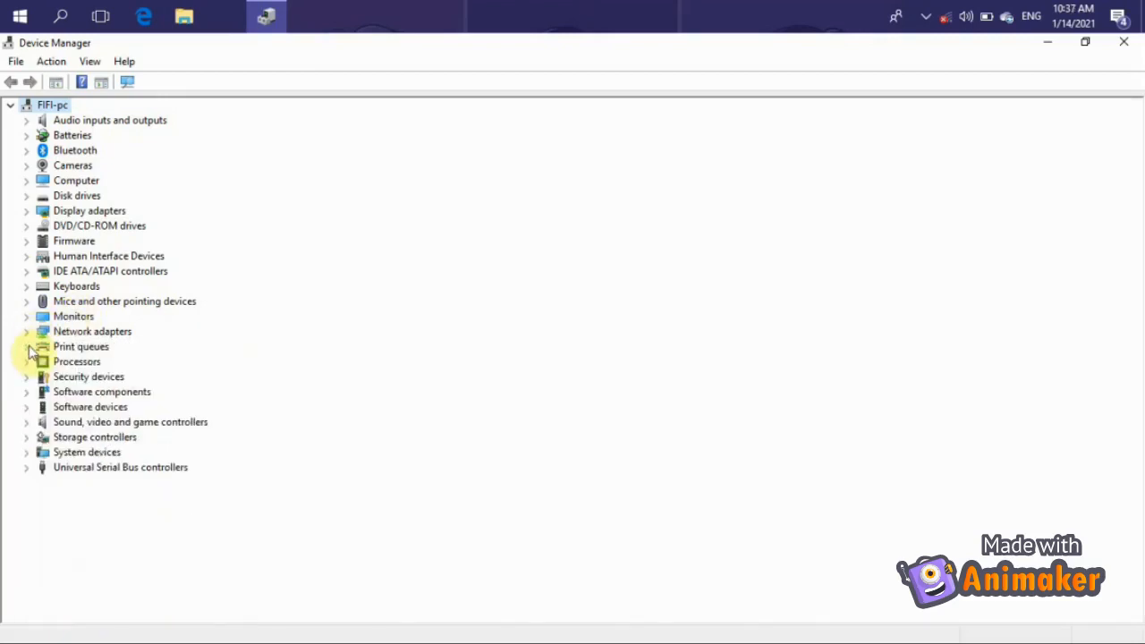
pyautogui.click(28, 347)
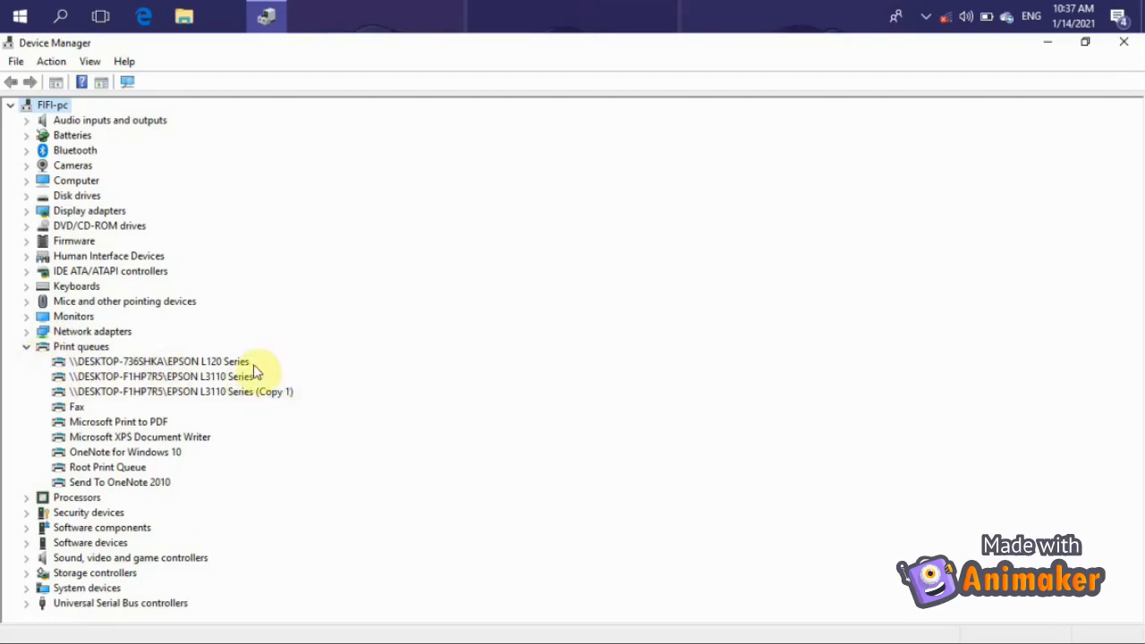
pyautogui.click(27, 347)
pyautogui.click(27, 362)
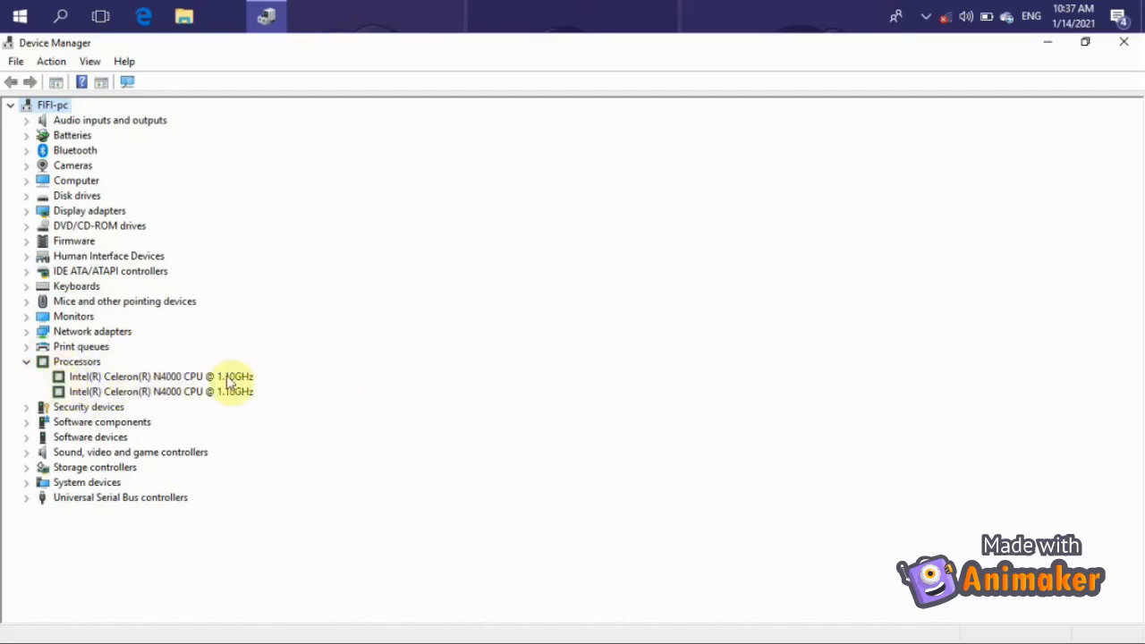
pyautogui.click(26, 363)
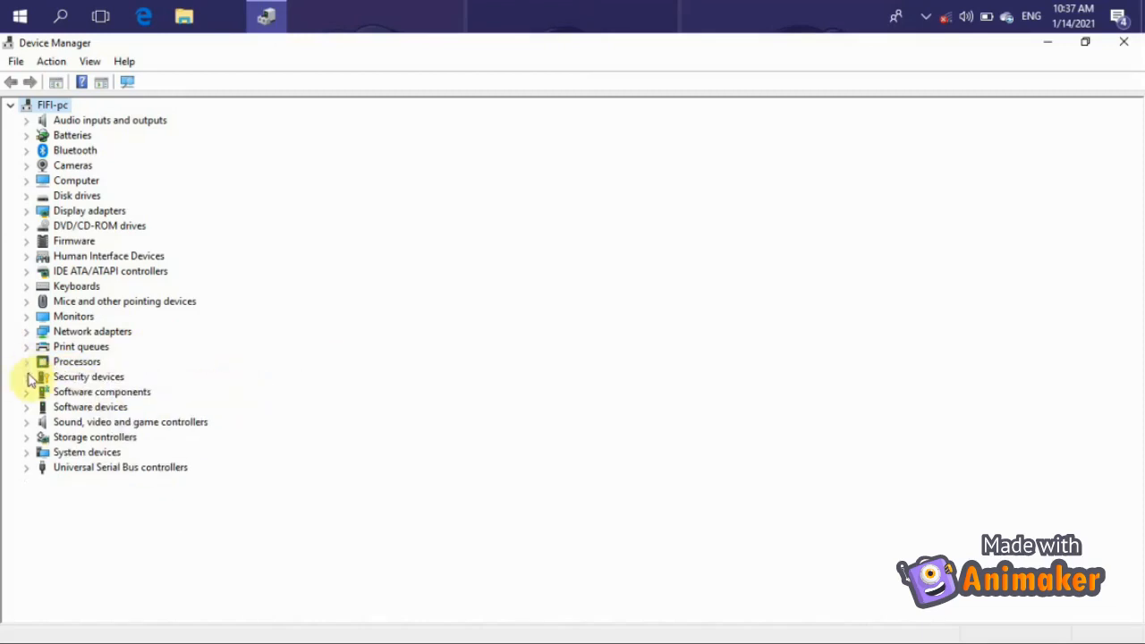
# Examine the devices listed under Security devices and Software components, and collapse both categories
pyautogui.click(27, 377)
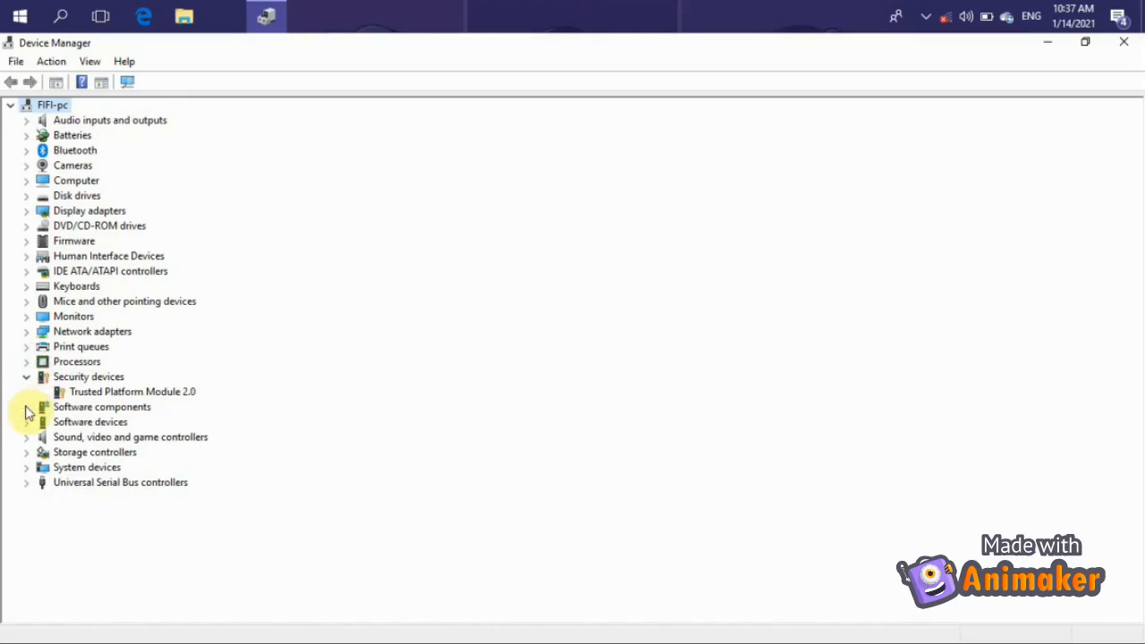
pyautogui.click(27, 407)
pyautogui.click(27, 407)
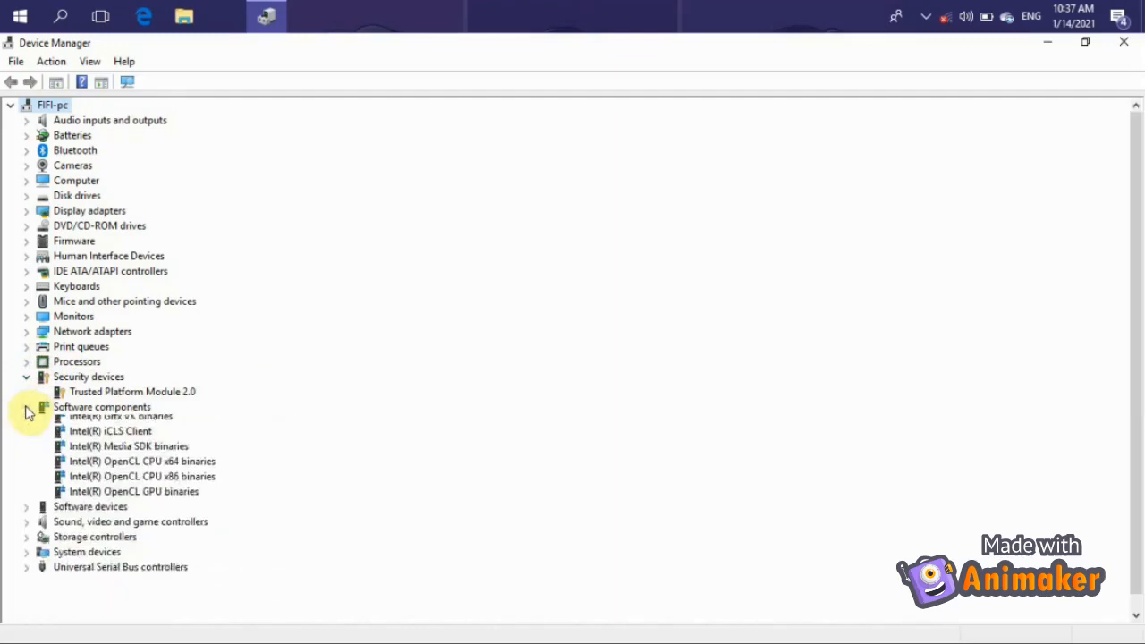
pyautogui.click(27, 376)
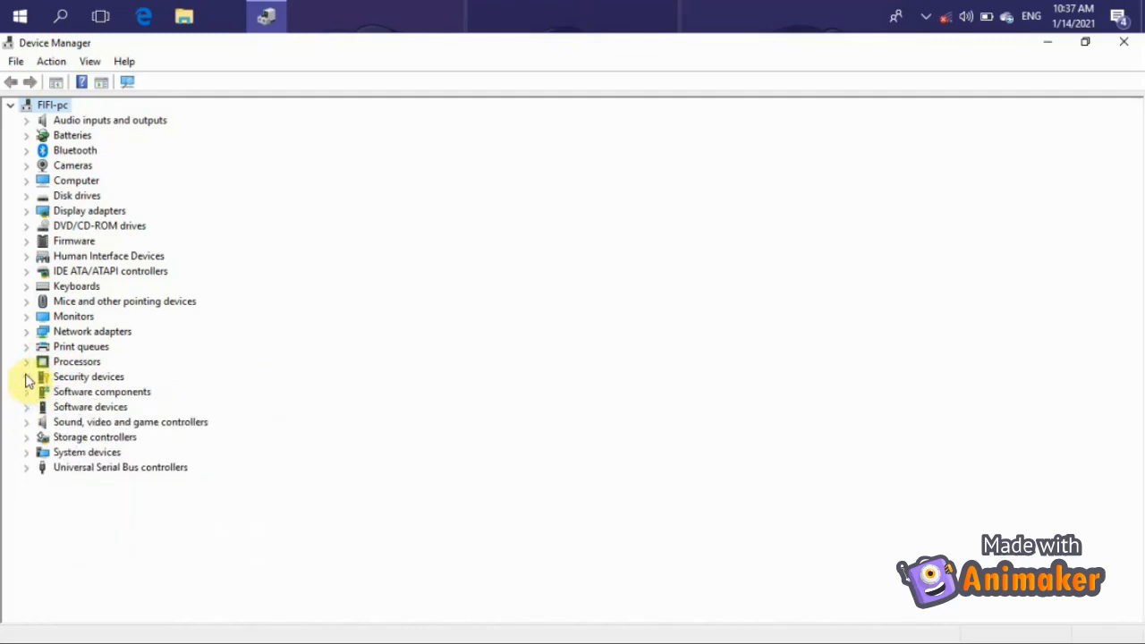
# Examine the devices listed under Sound, video and game controllers and under Storage controllers, collapsing each category after viewing it
pyautogui.click(26, 424)
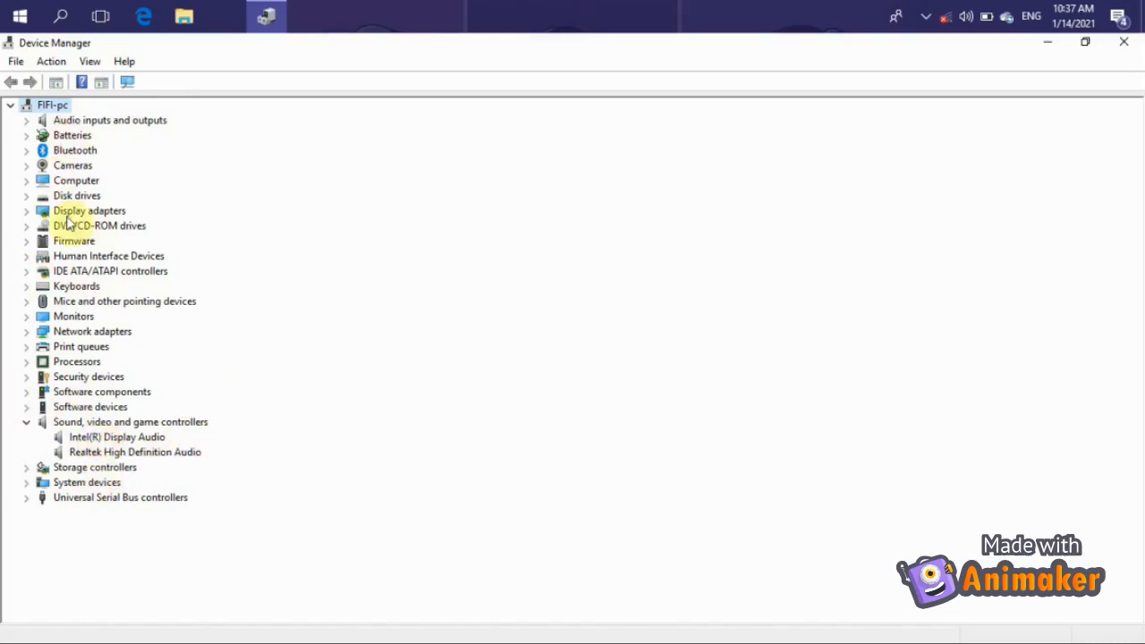
pyautogui.click(27, 422)
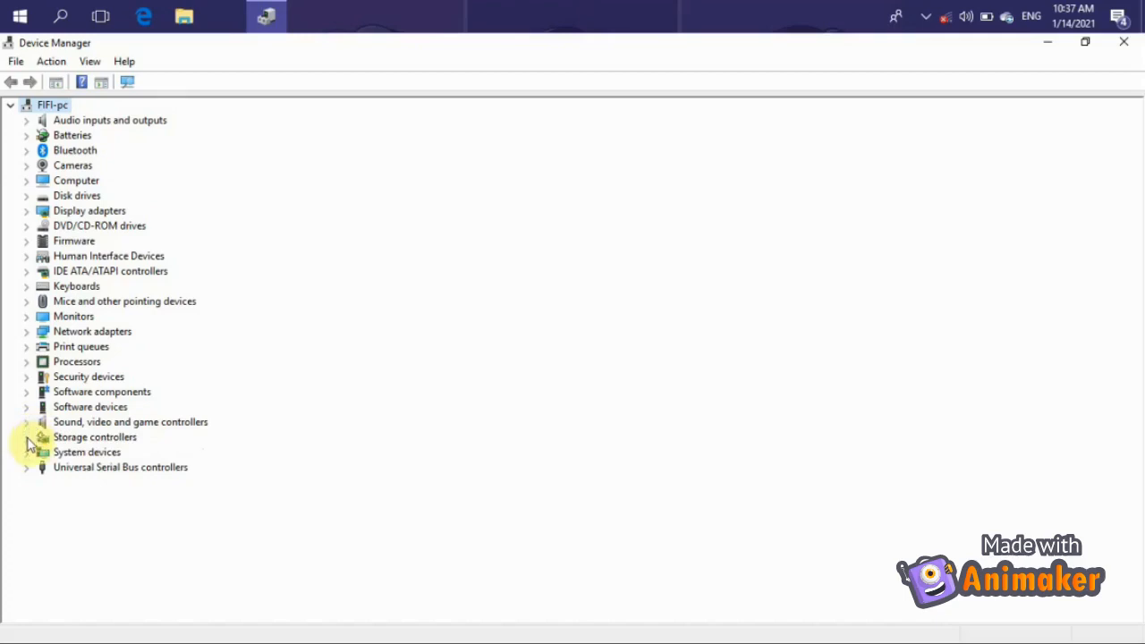
pyautogui.click(27, 438)
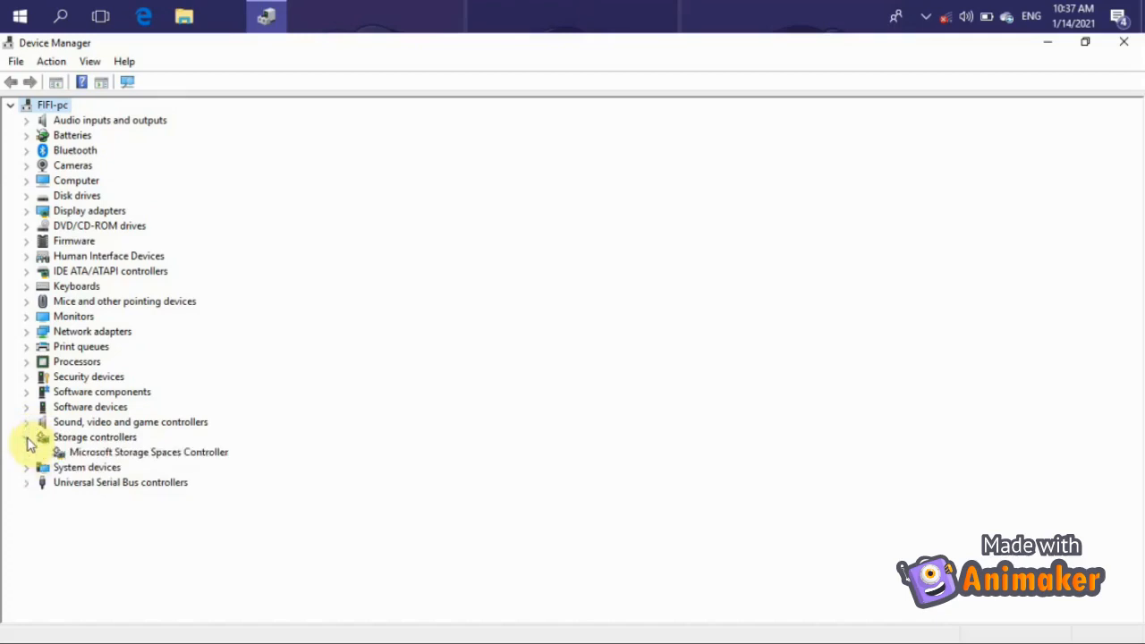
pyautogui.click(26, 437)
# Examine the devices listed under System devices and Universal Serial Bus controllers, collapsing each category after viewing it
pyautogui.click(27, 452)
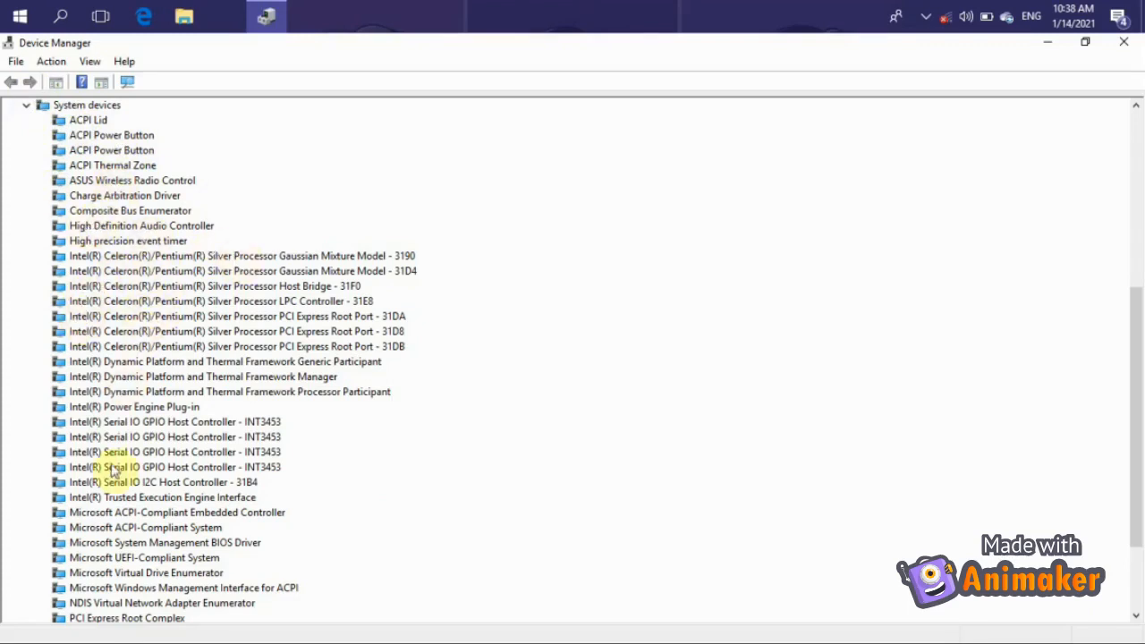
pyautogui.click(27, 105)
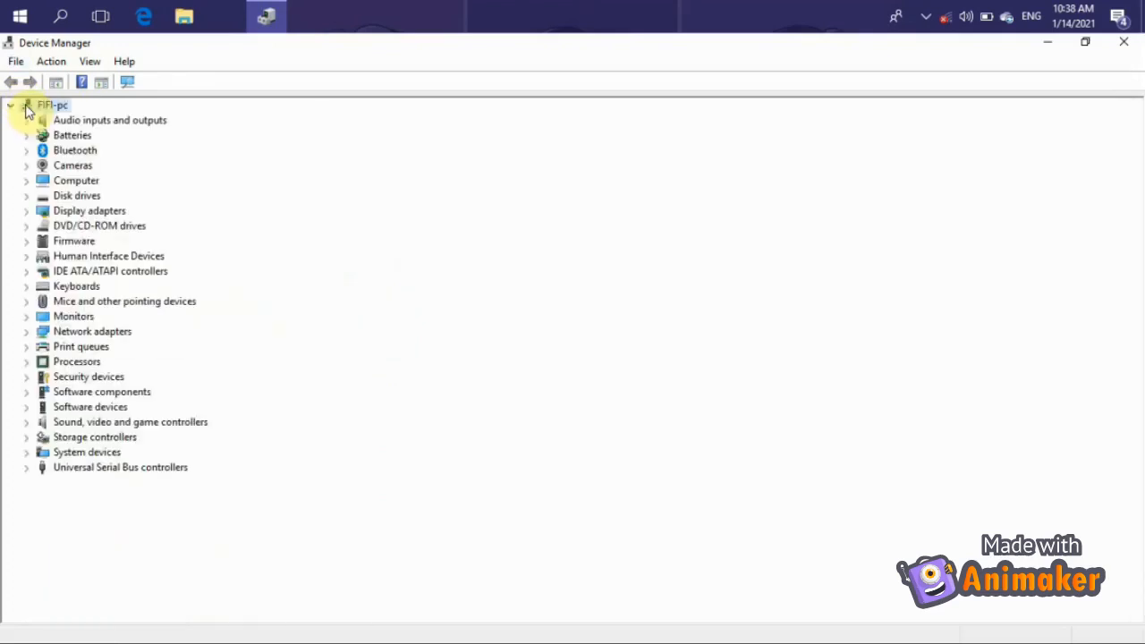
pyautogui.click(27, 467)
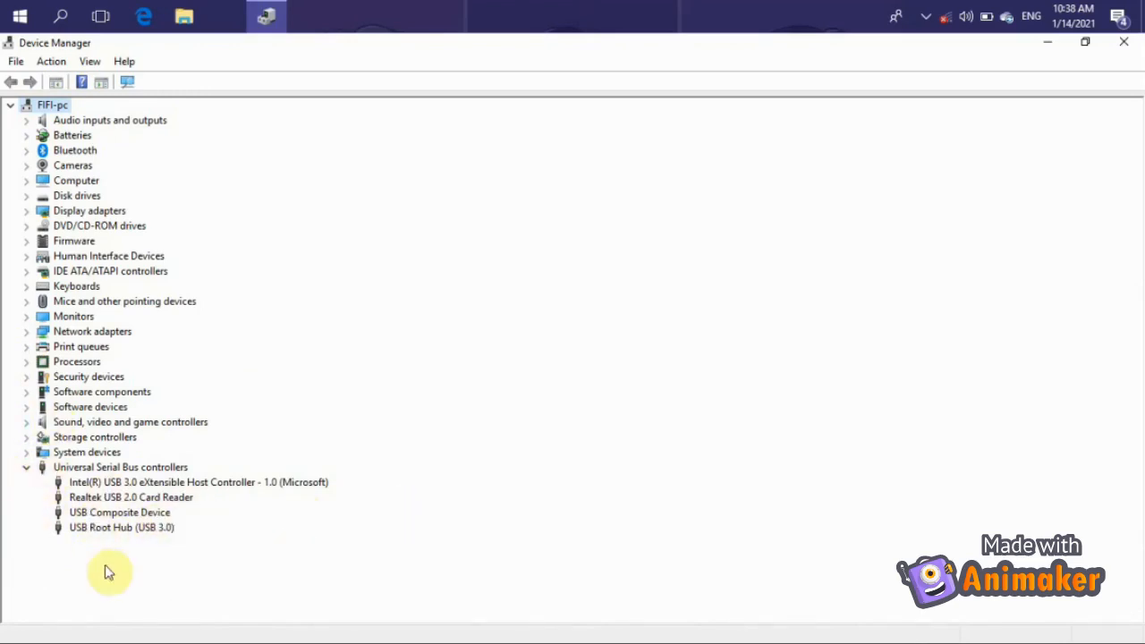
pyautogui.click(27, 468)
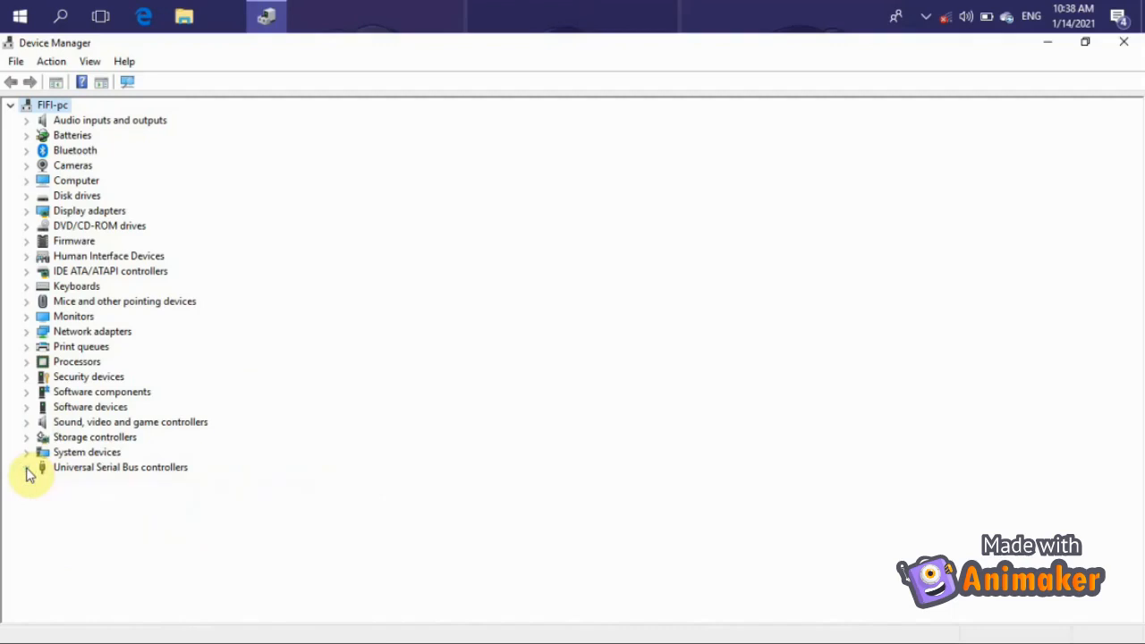
# Review the actions available for the Display adapters category, and expand it to show its graphics device
pyautogui.click(120, 216)
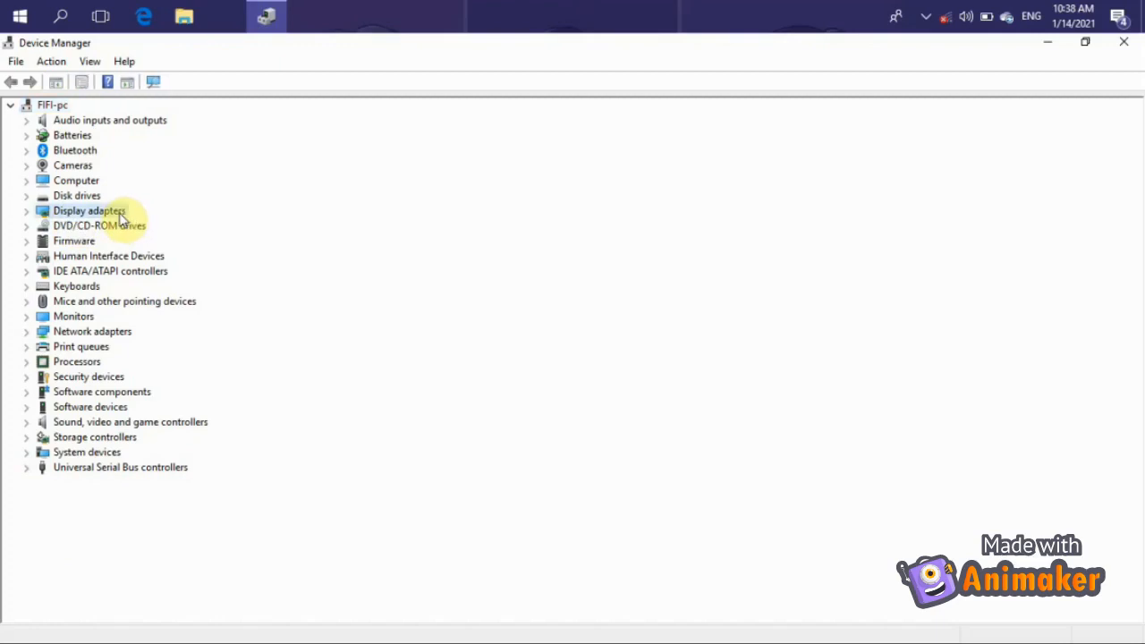
pyautogui.rightClick(120, 216)
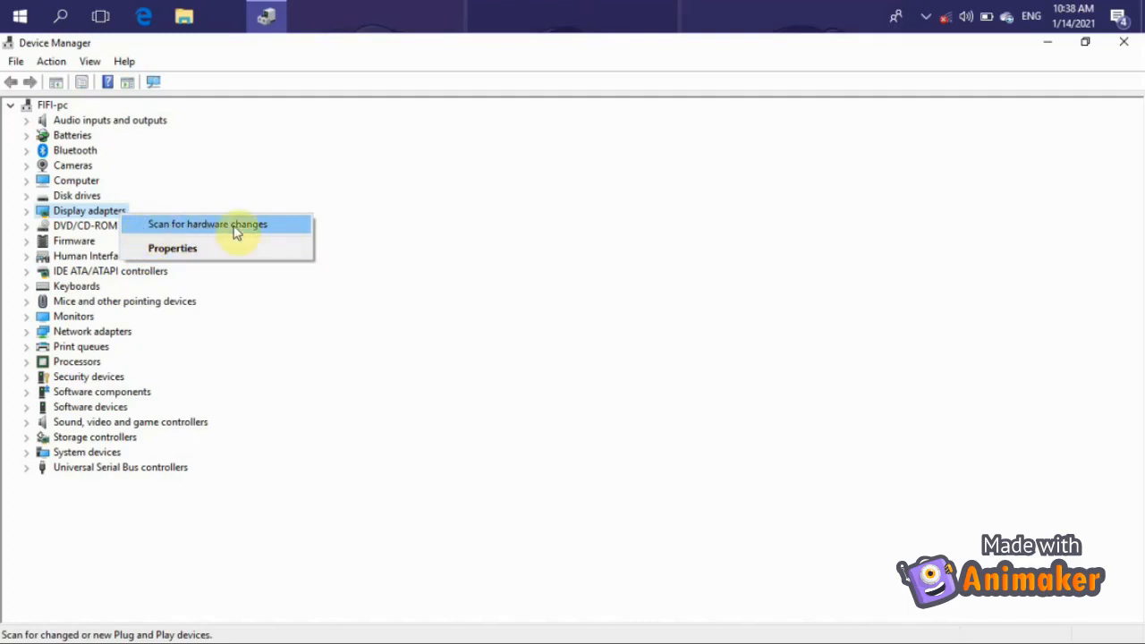
pyautogui.doubleClick(87, 211)
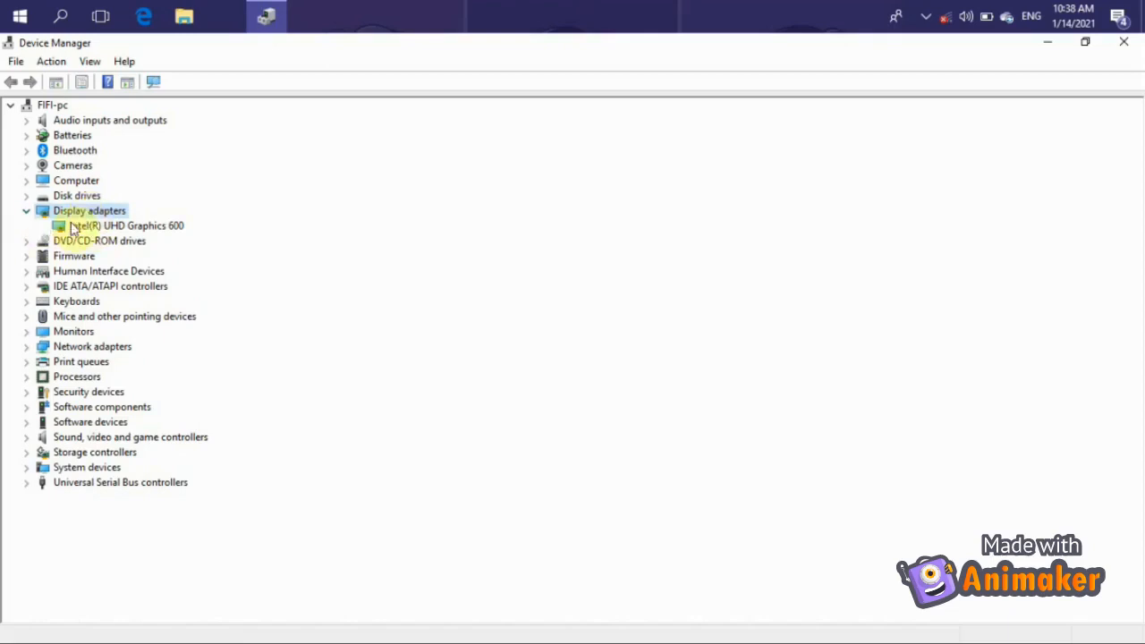
# Start a driver update for Intel(R) UHD Graphics 600 and choose to browse the computer for driver software
pyautogui.click(117, 228)
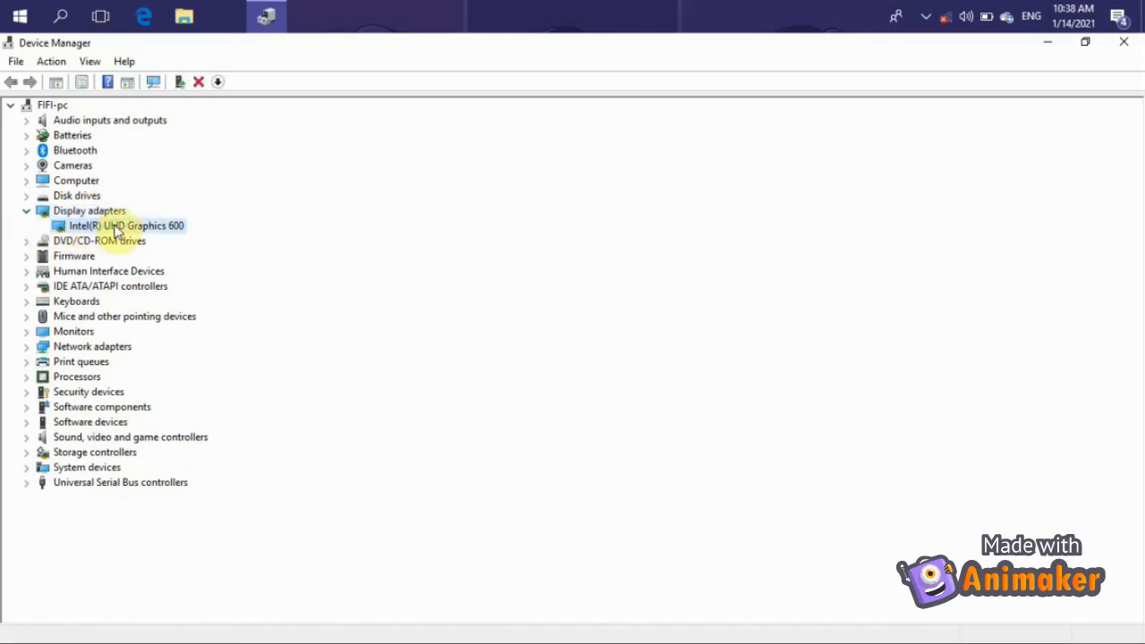
pyautogui.rightClick(117, 230)
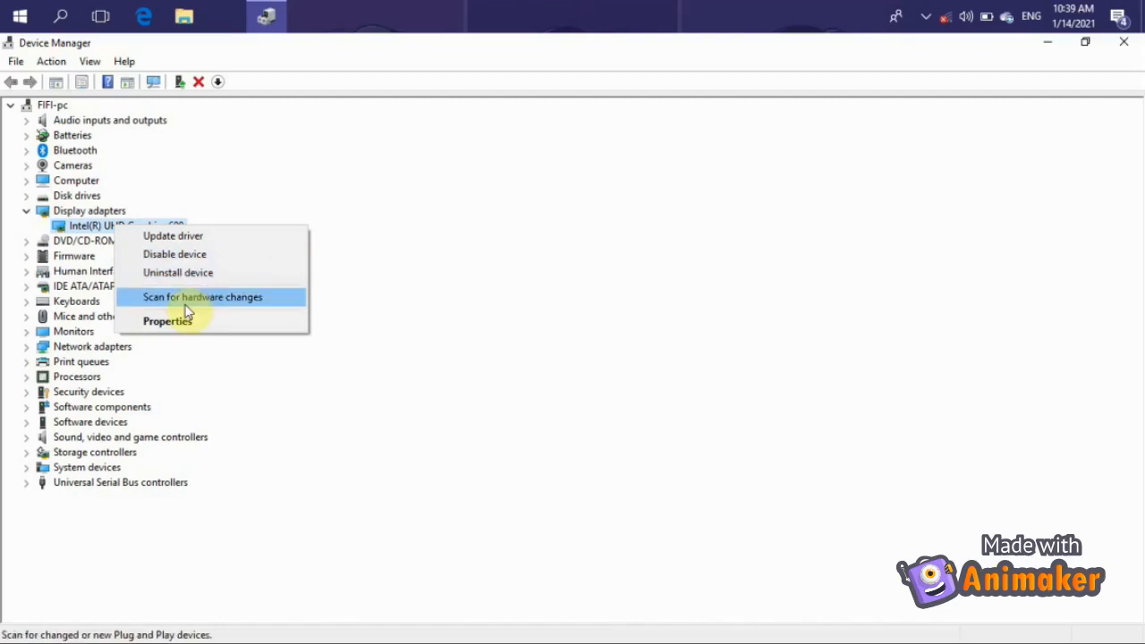
pyautogui.click(197, 238)
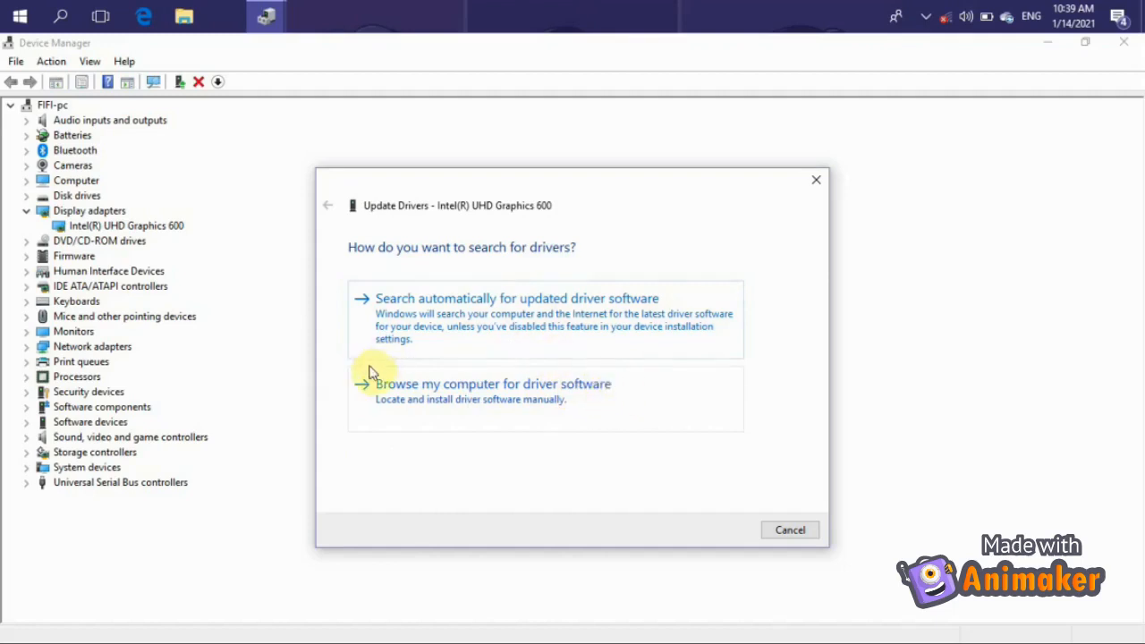
pyautogui.click(426, 400)
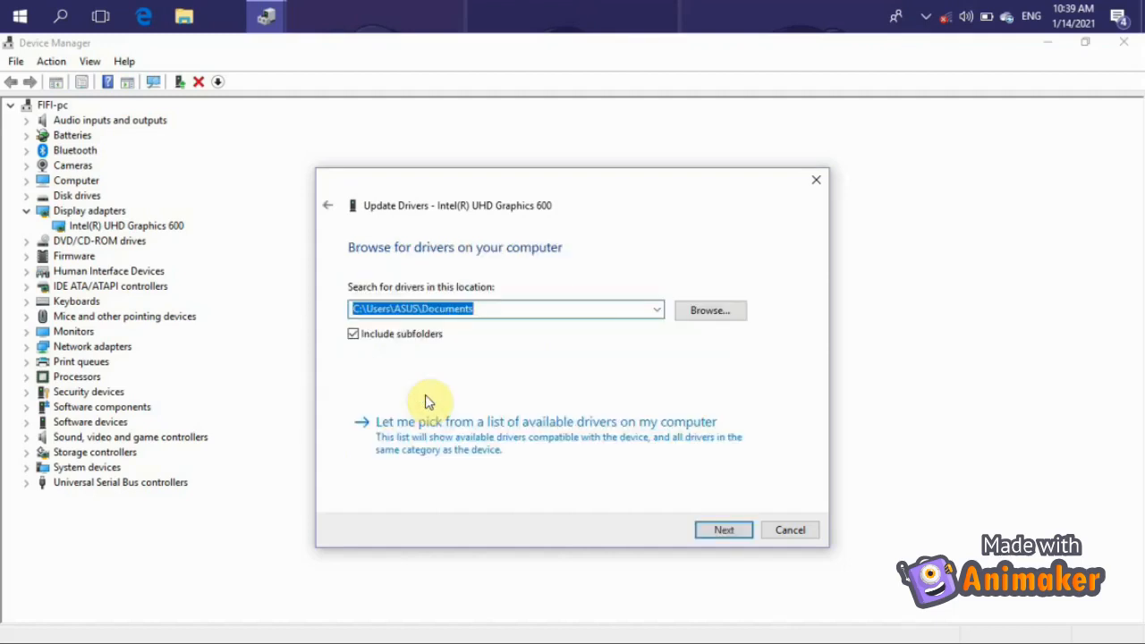
# View the driver folder browser and the list of available compatible drivers, closing the update wizard without installing anything
pyautogui.click(688, 318)
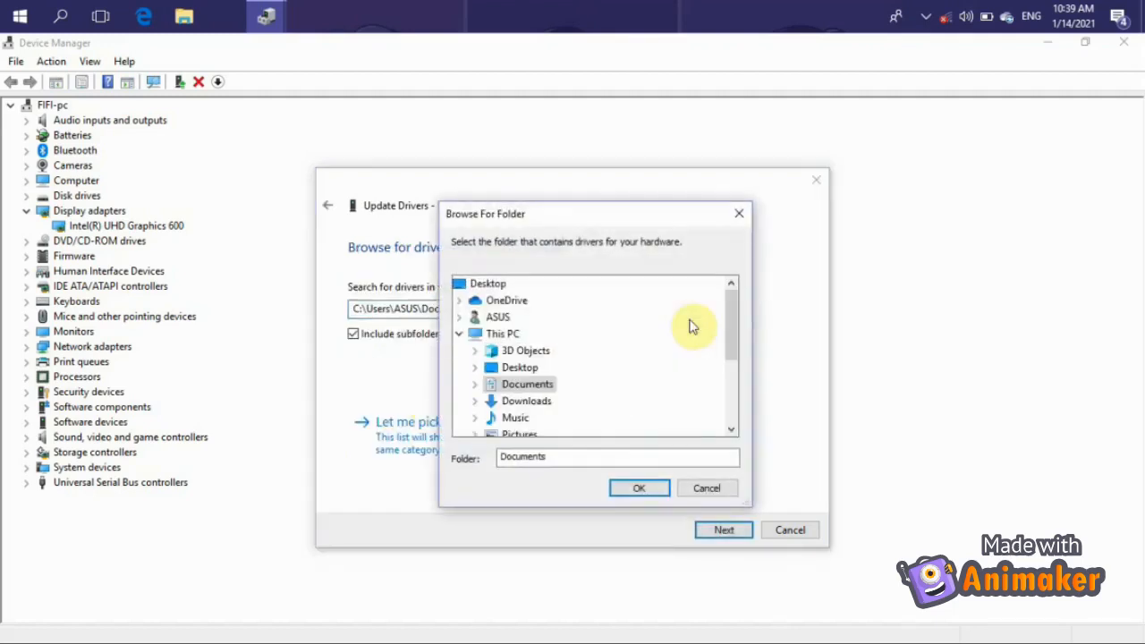
pyautogui.moveTo(735, 327)
pyautogui.mouseDown()
pyautogui.moveTo(735, 396)
pyautogui.moveTo(724, 319)
pyautogui.mouseUp()
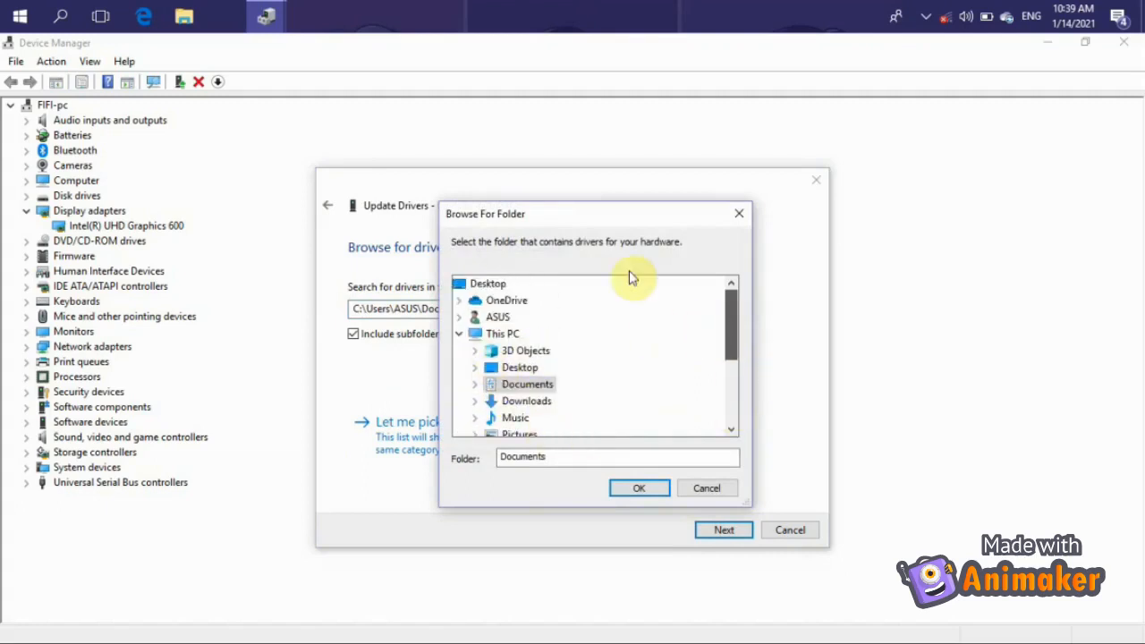
pyautogui.click(740, 216)
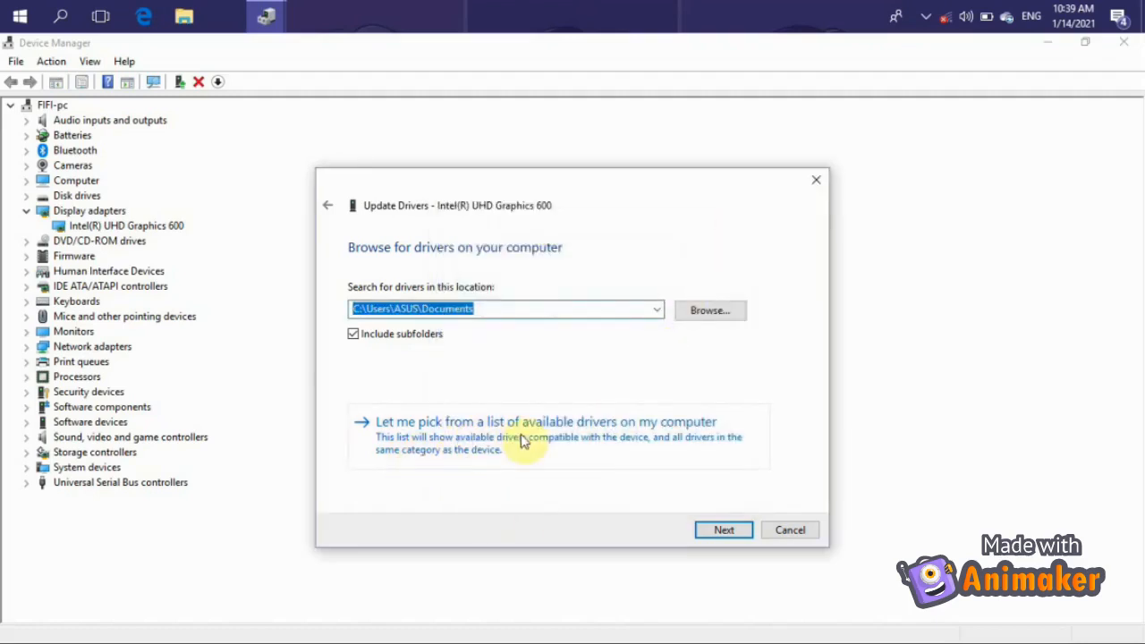
pyautogui.click(435, 456)
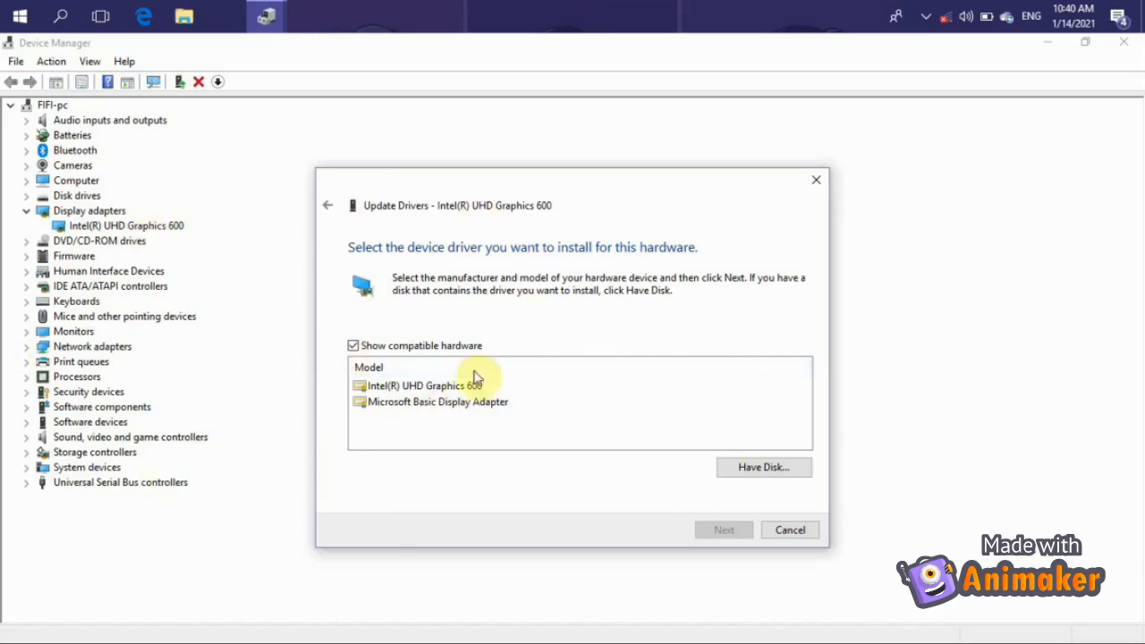
pyautogui.click(822, 186)
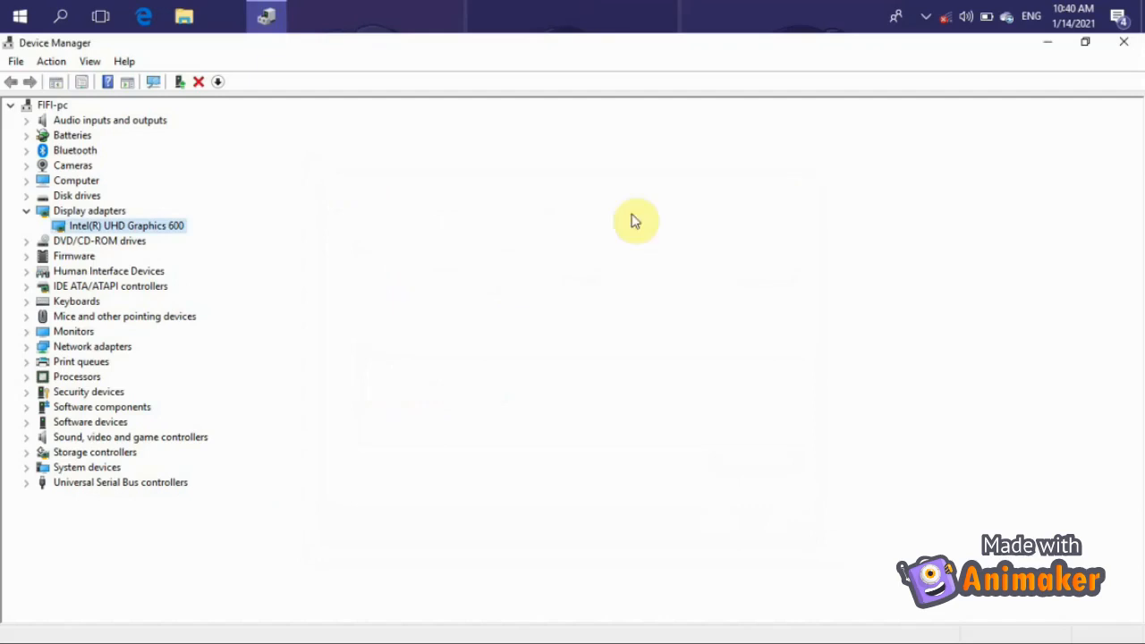
# Review the actions available for Intel(R) UHD Graphics 600, including Uninstall device, and leave them without removing the device
pyautogui.rightClick(178, 234)
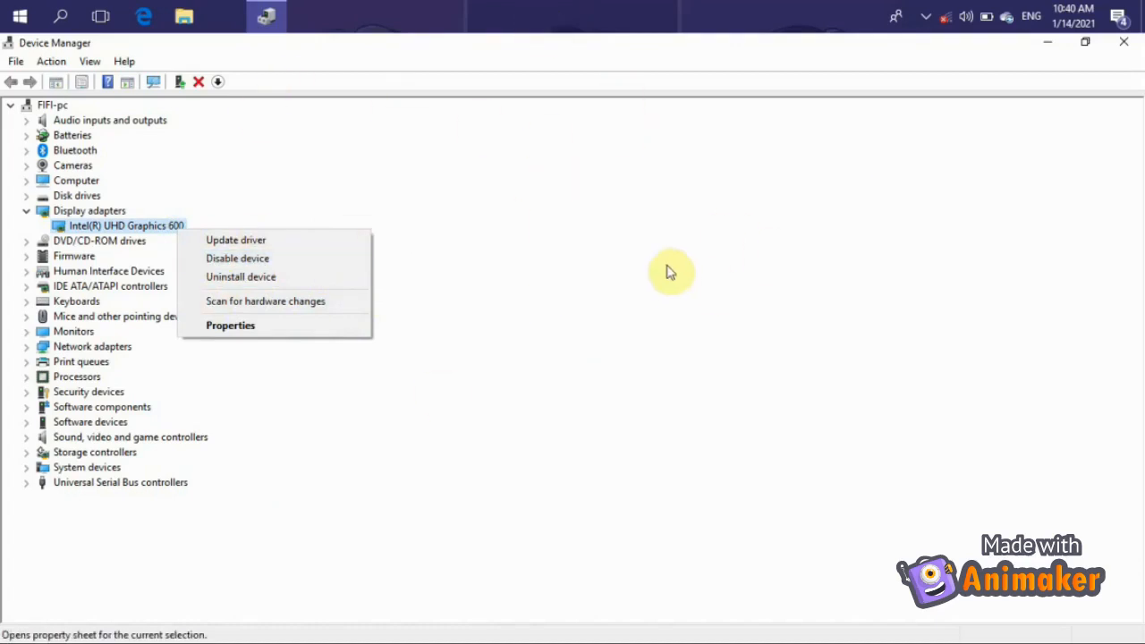
pyautogui.click(267, 279)
pyautogui.click(300, 205)
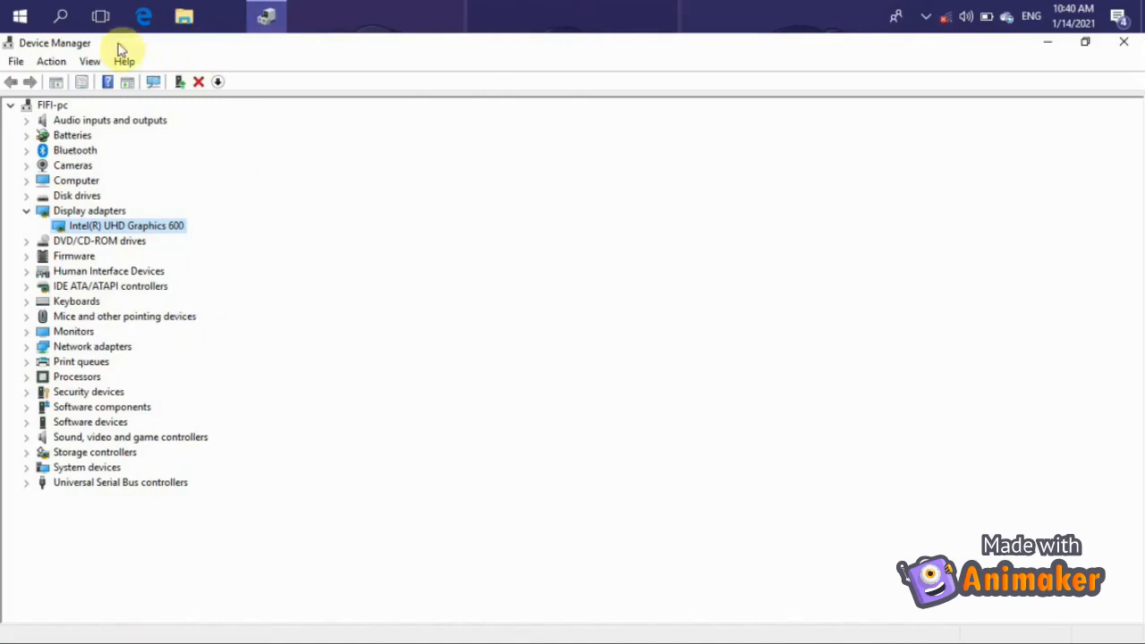
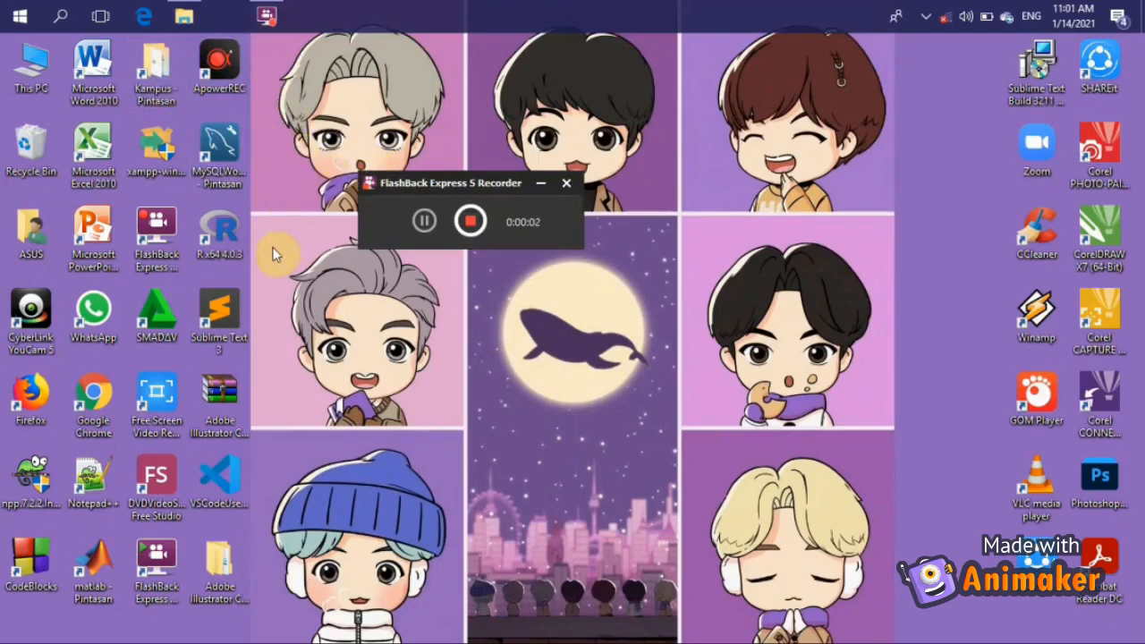
# Open Computer Management for This PC, view its Disk Management section, and close the window
pyautogui.click(31, 71)
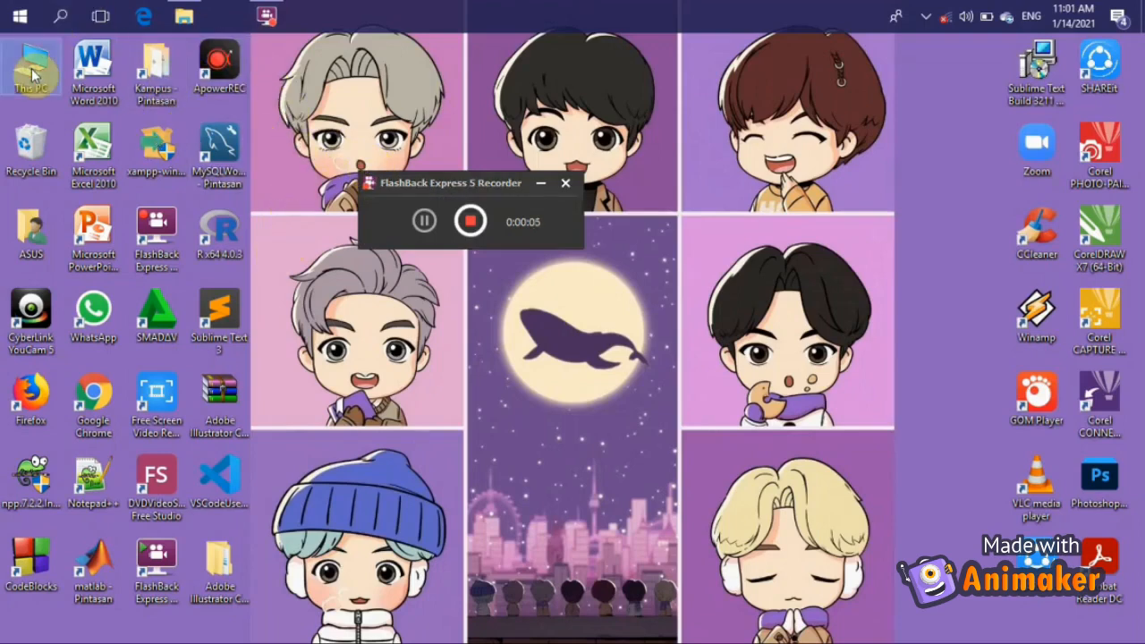
pyautogui.click(539, 188)
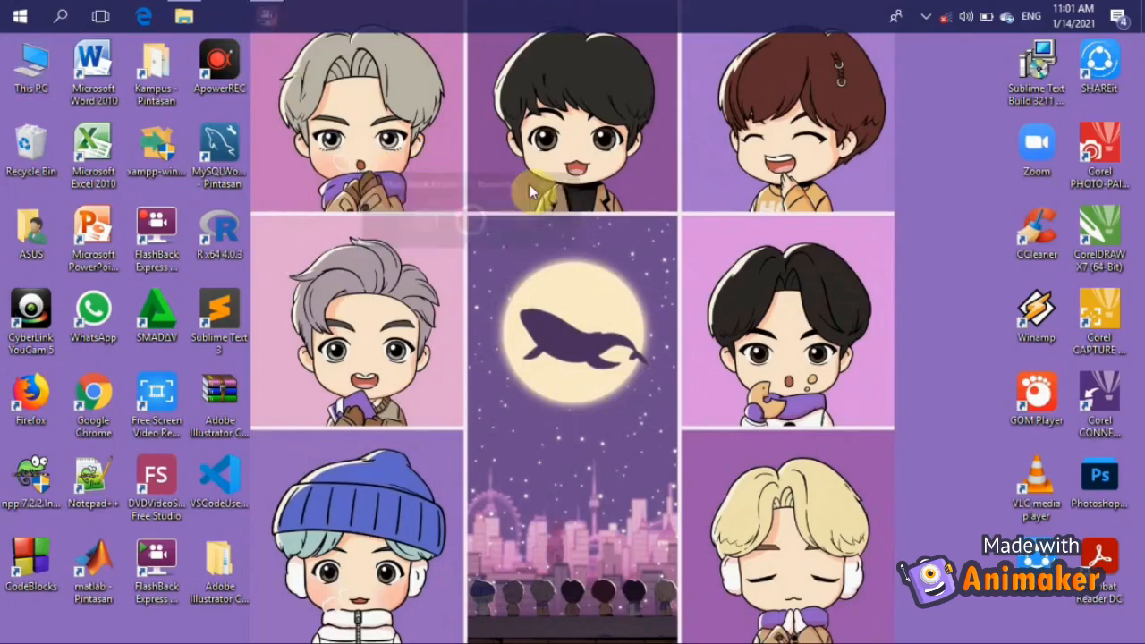
pyautogui.rightClick(14, 65)
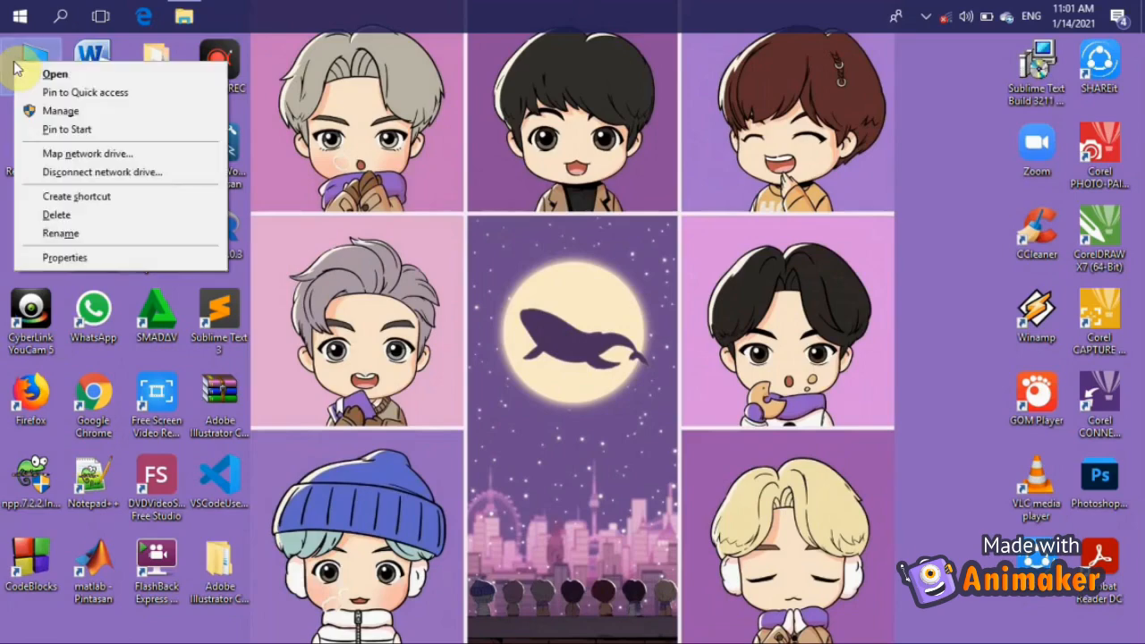
pyautogui.click(29, 111)
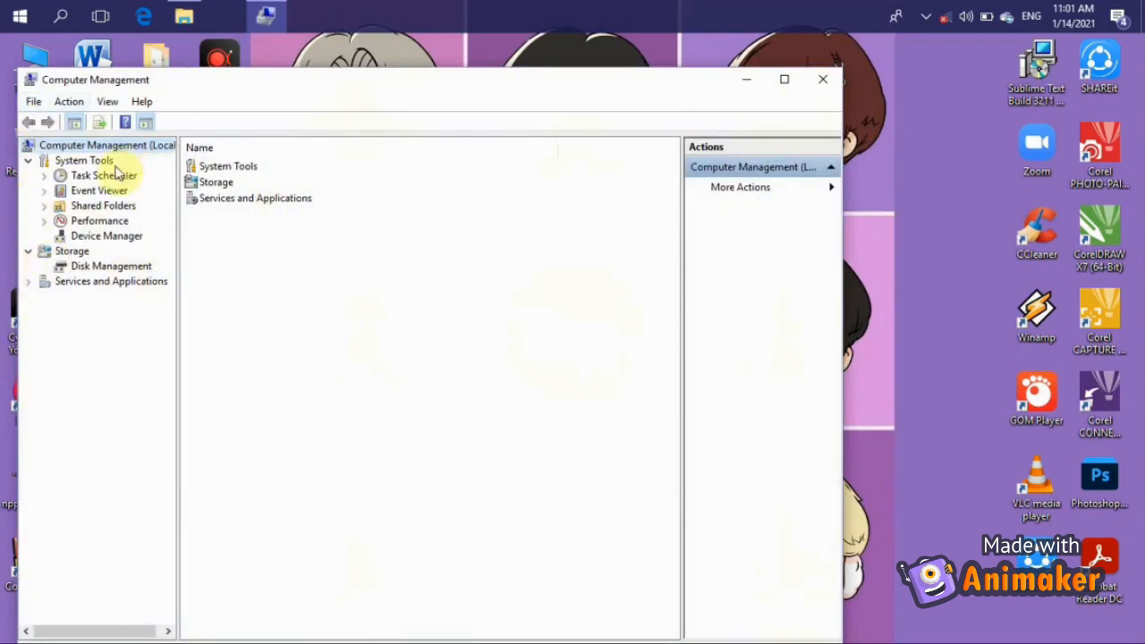
pyautogui.click(111, 267)
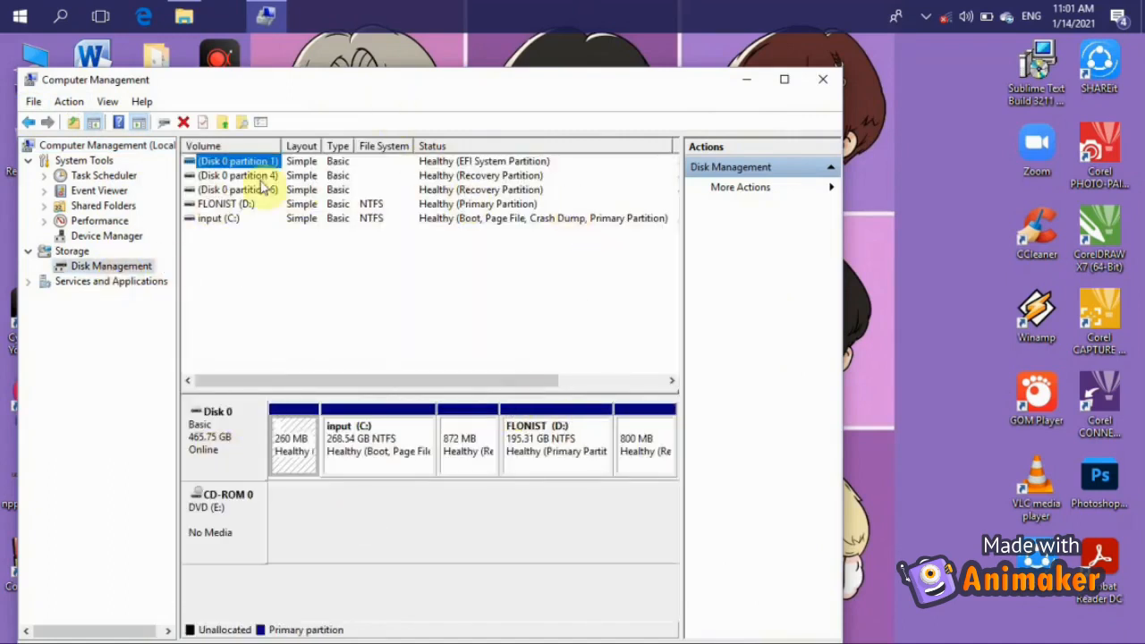
pyautogui.click(830, 83)
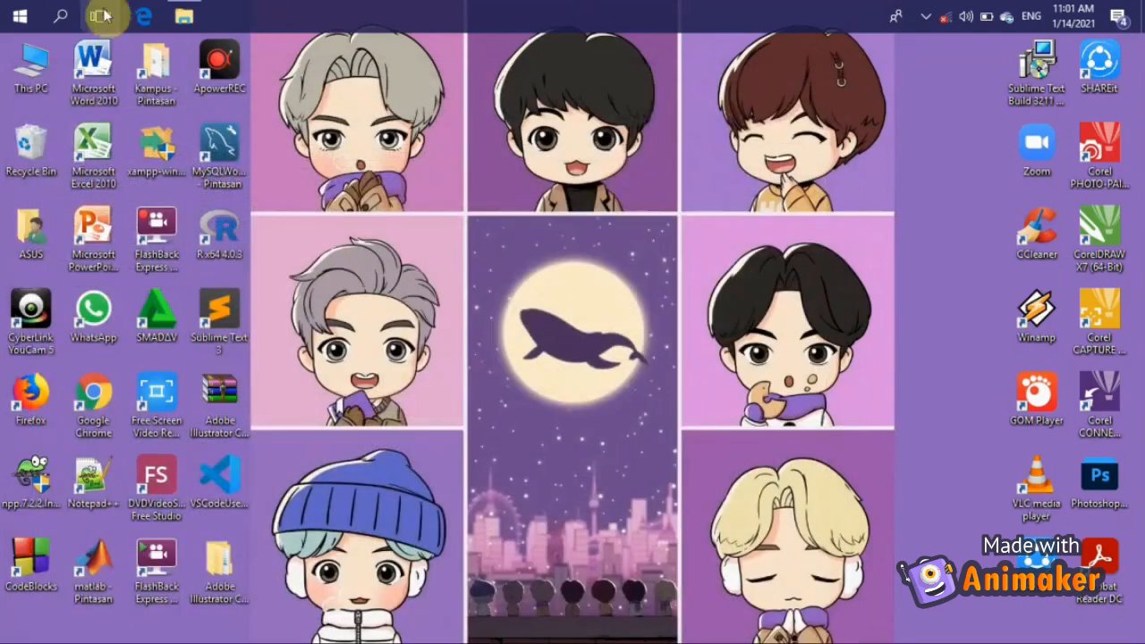
# Search Windows for "create and", open Create and format hard disk partitions, and maximize the Disk Management window
pyautogui.click(74, 14)
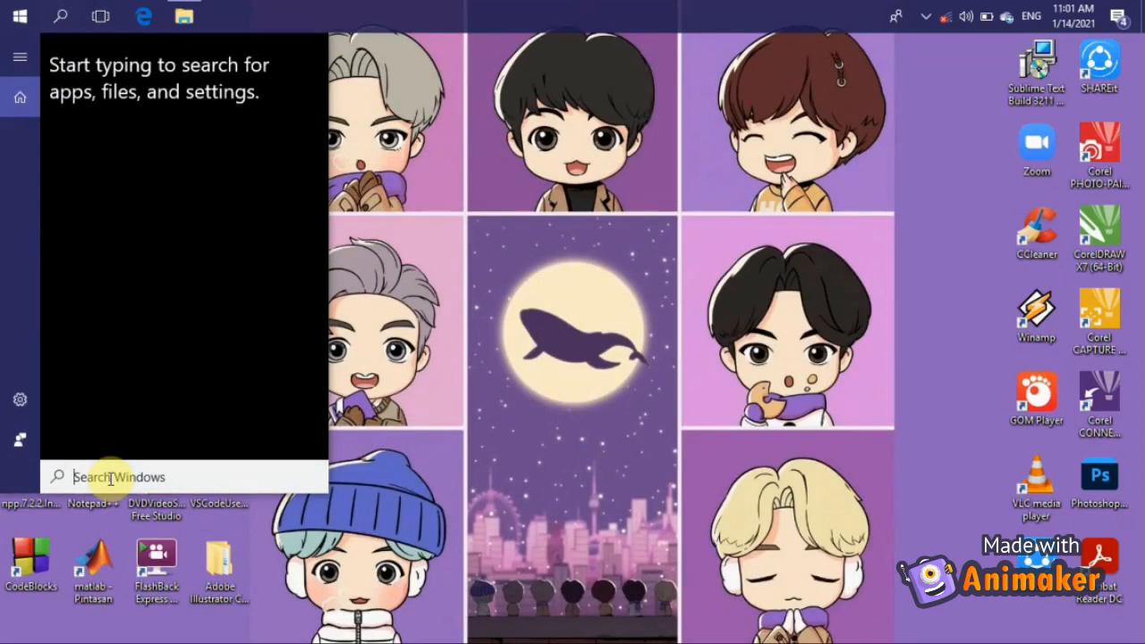
pyautogui.write('cre')
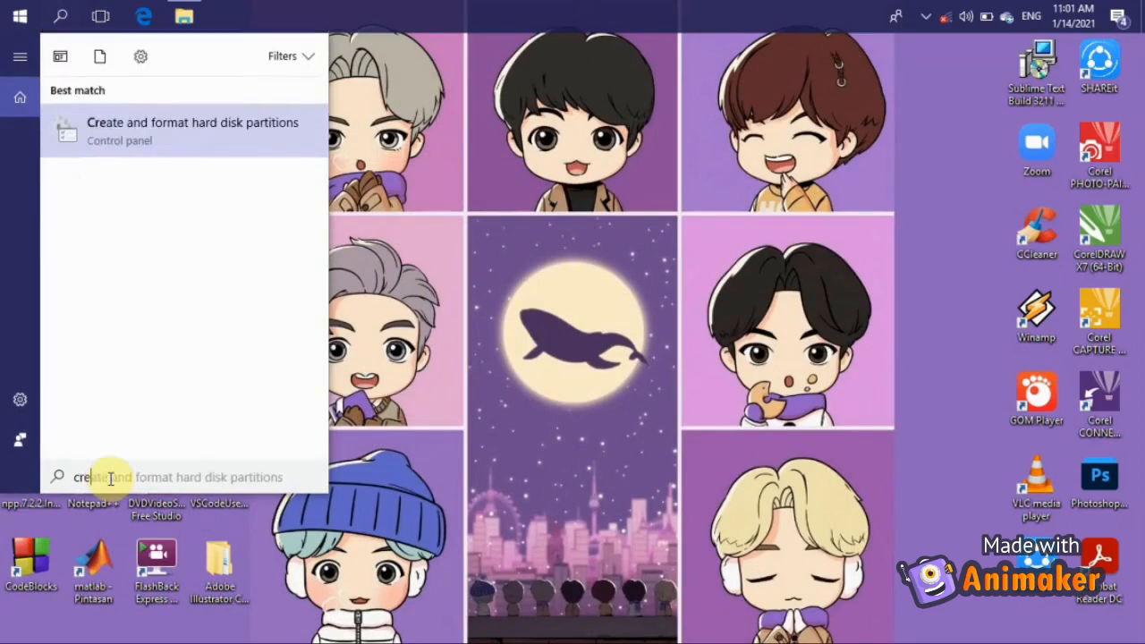
pyautogui.write('ate')
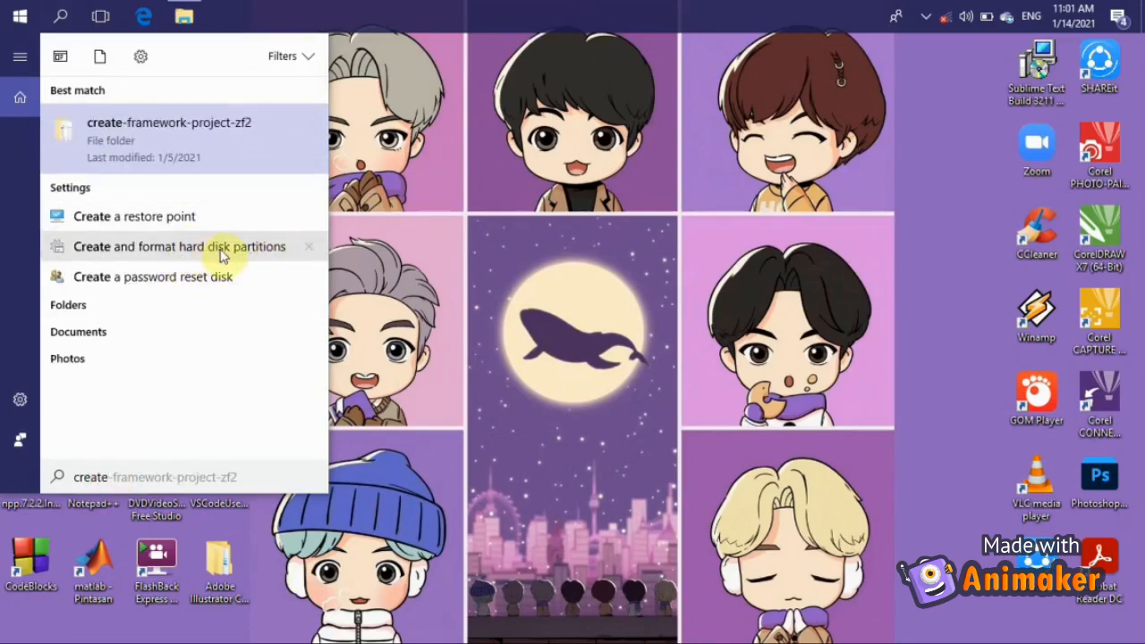
pyautogui.write(' and')
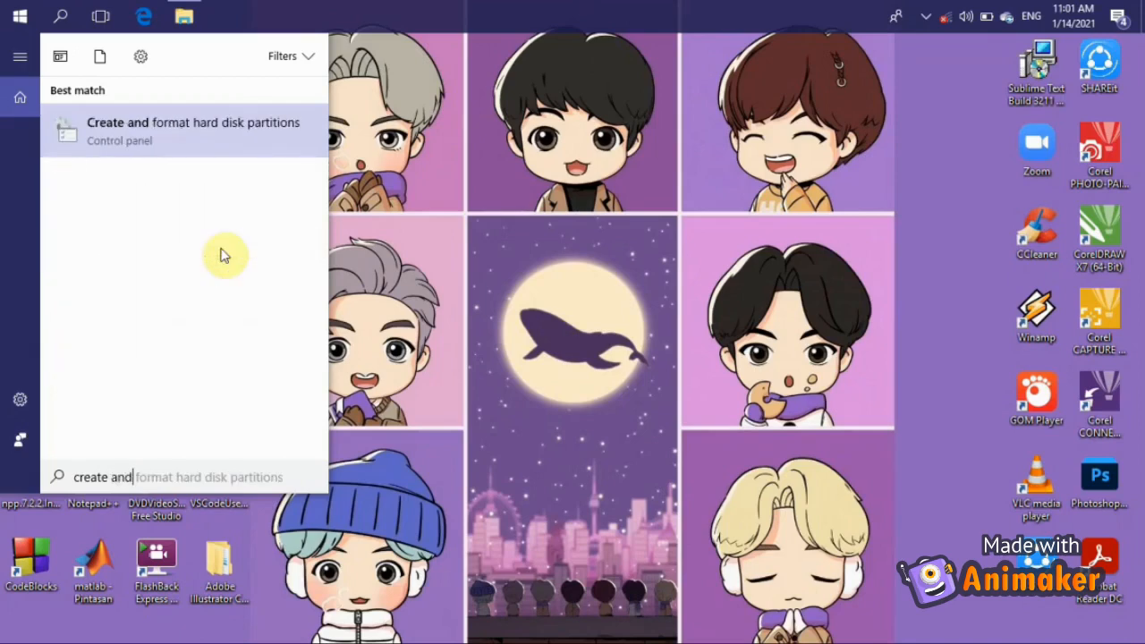
pyautogui.click(225, 146)
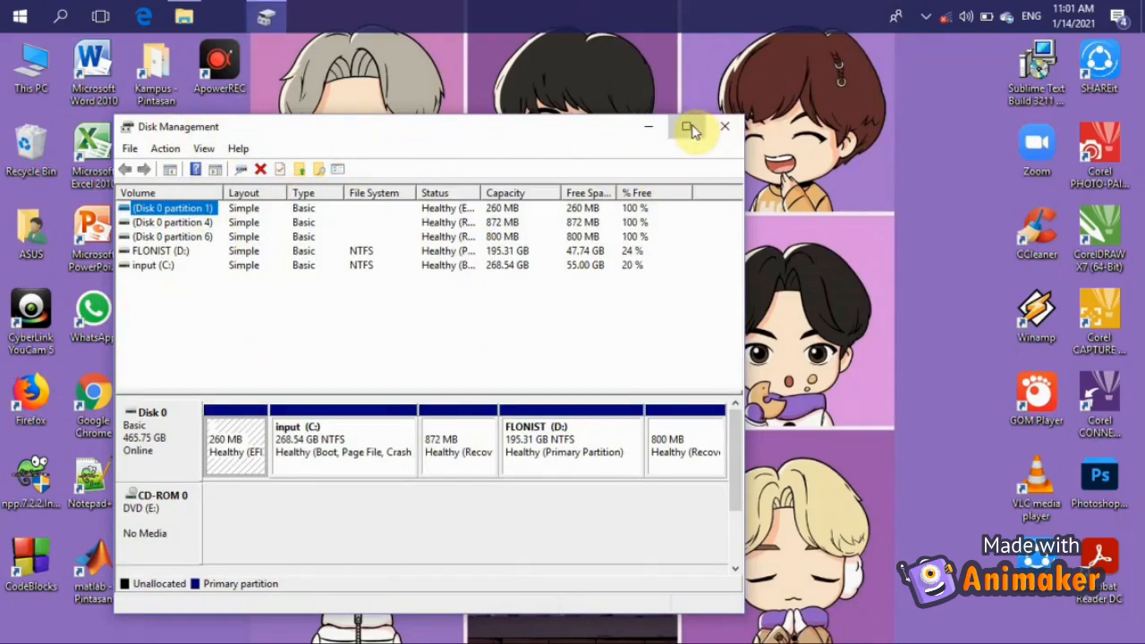
pyautogui.click(687, 127)
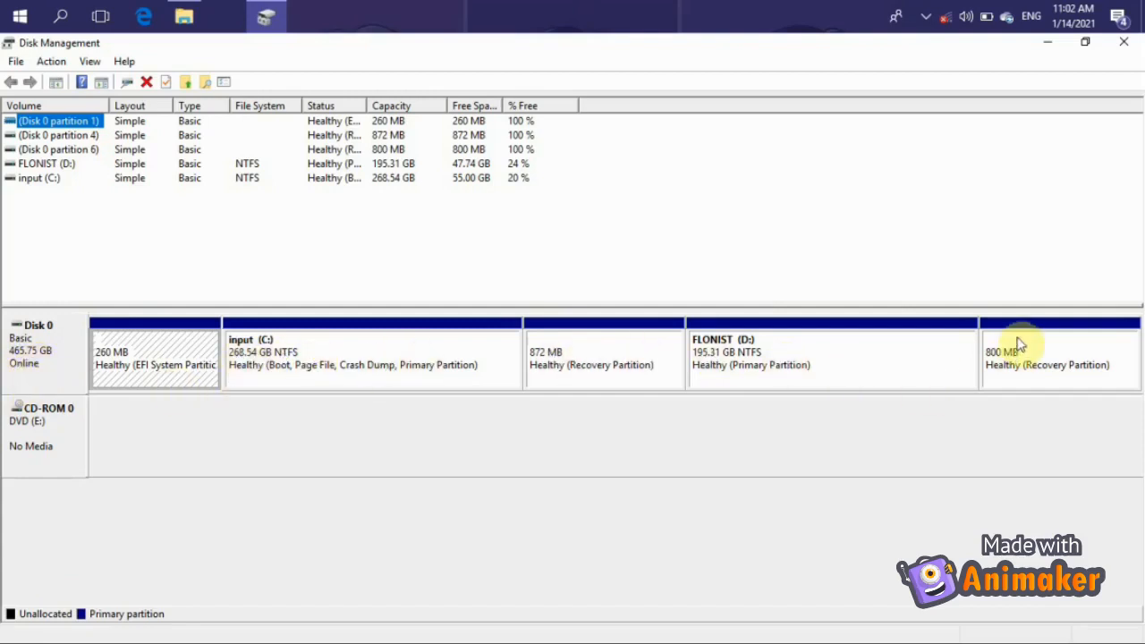
# Review the actions available for the input (C:) partition, select the 872 MB recovery partition, and reselect input (C:)
pyautogui.click(265, 379)
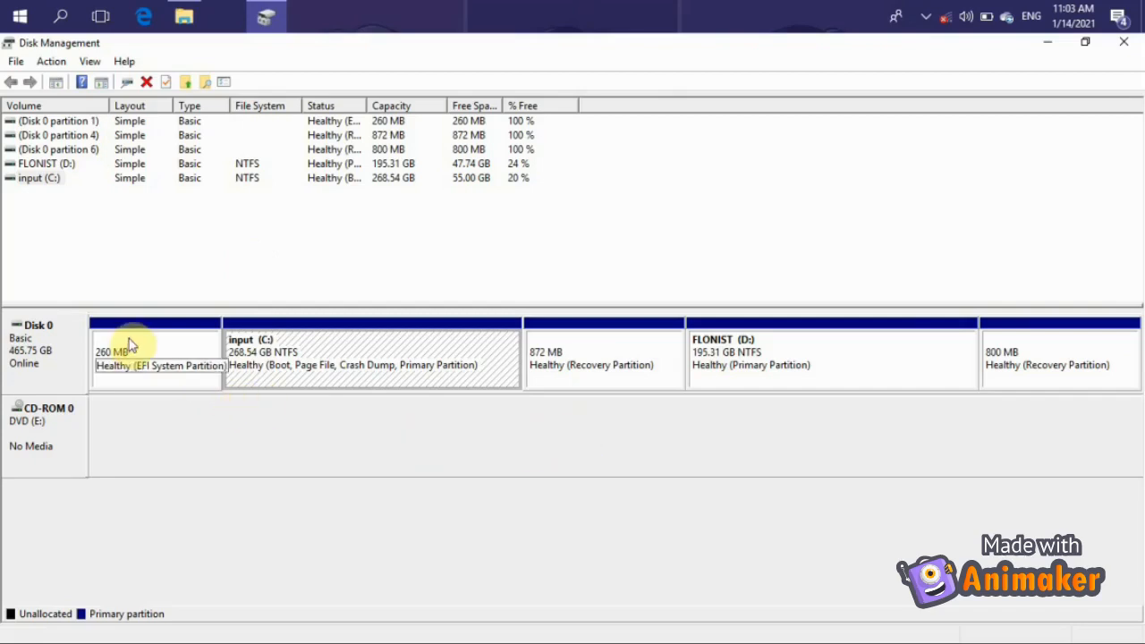
pyautogui.rightClick(329, 349)
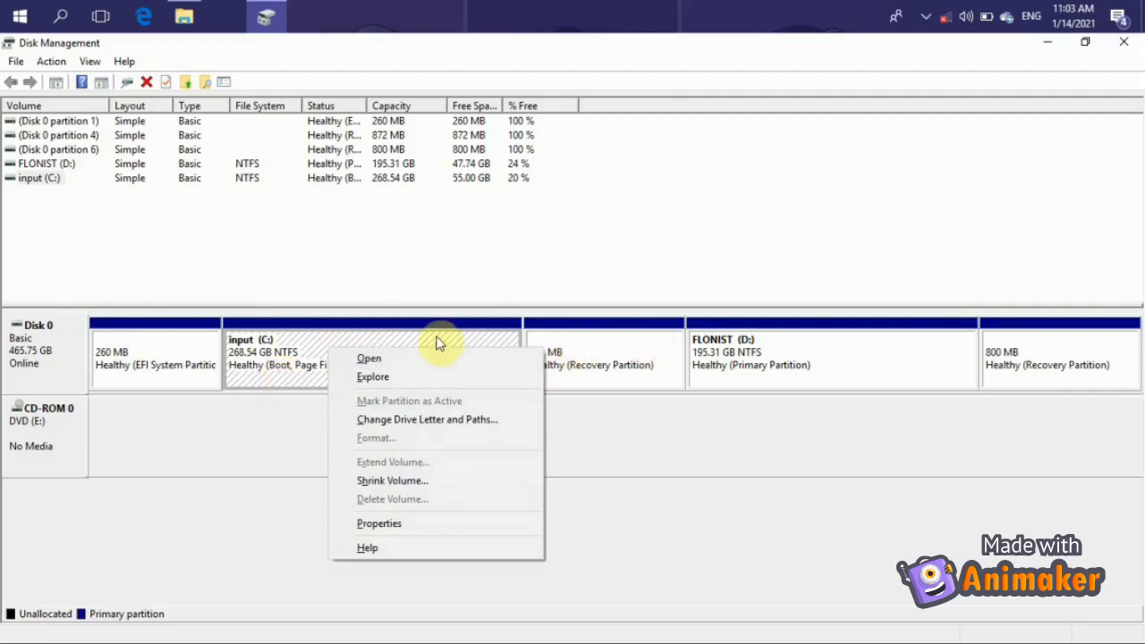
pyautogui.click(590, 328)
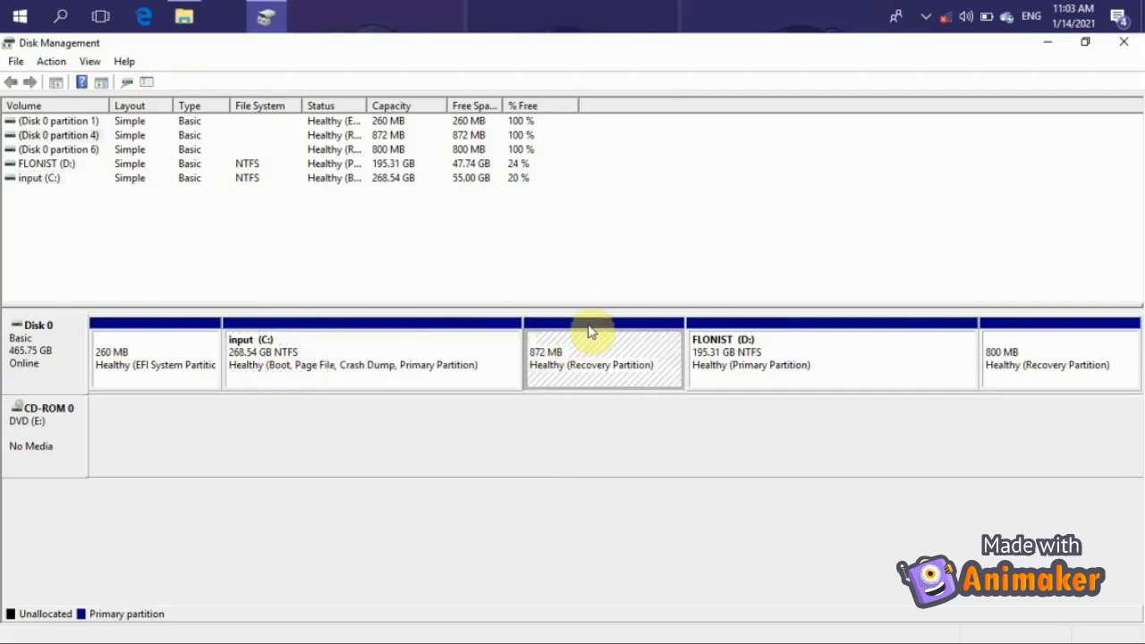
pyautogui.click(490, 347)
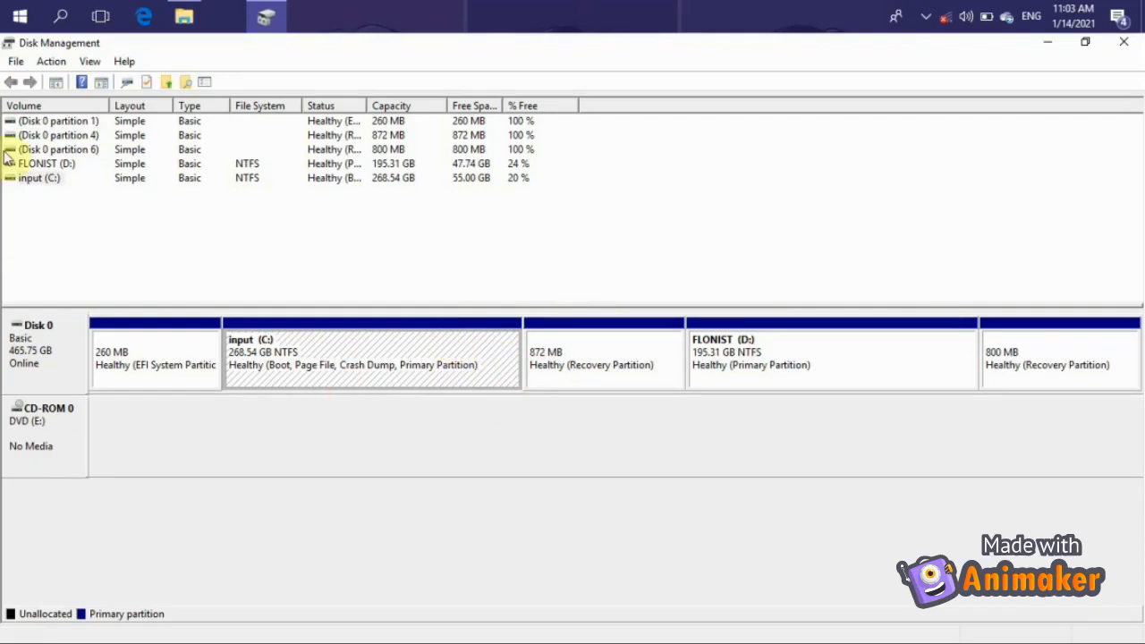
# Examine the volume actions for input (C:), such as Extend Volume and Shrink Volume, dismiss them, and keep the partition selected
pyautogui.moveTo(184, 8)
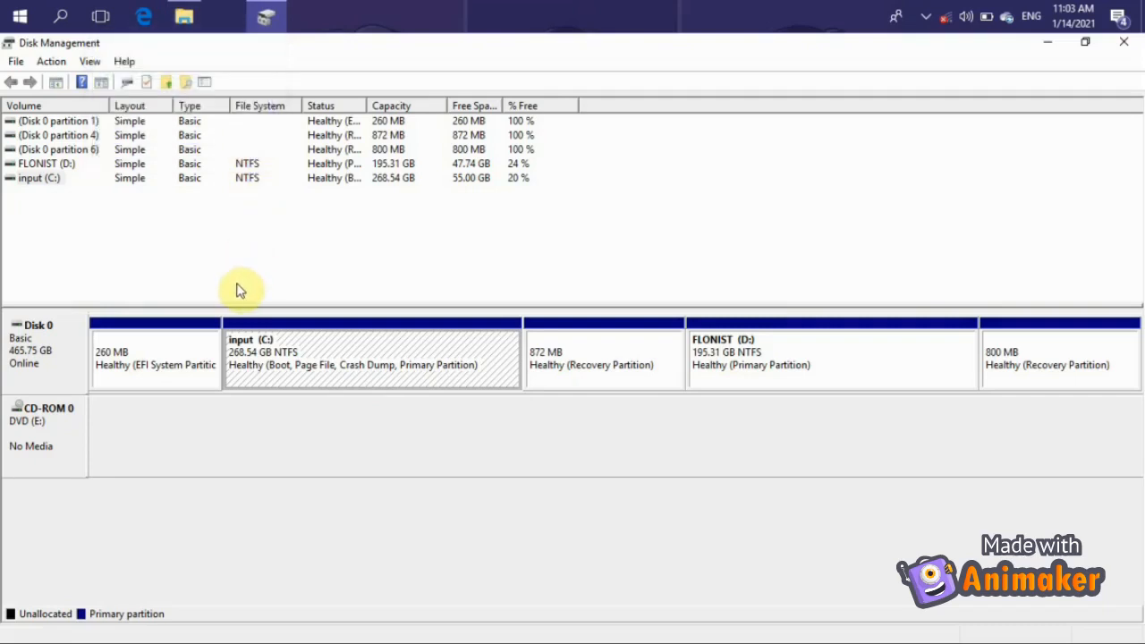
pyautogui.rightClick(376, 383)
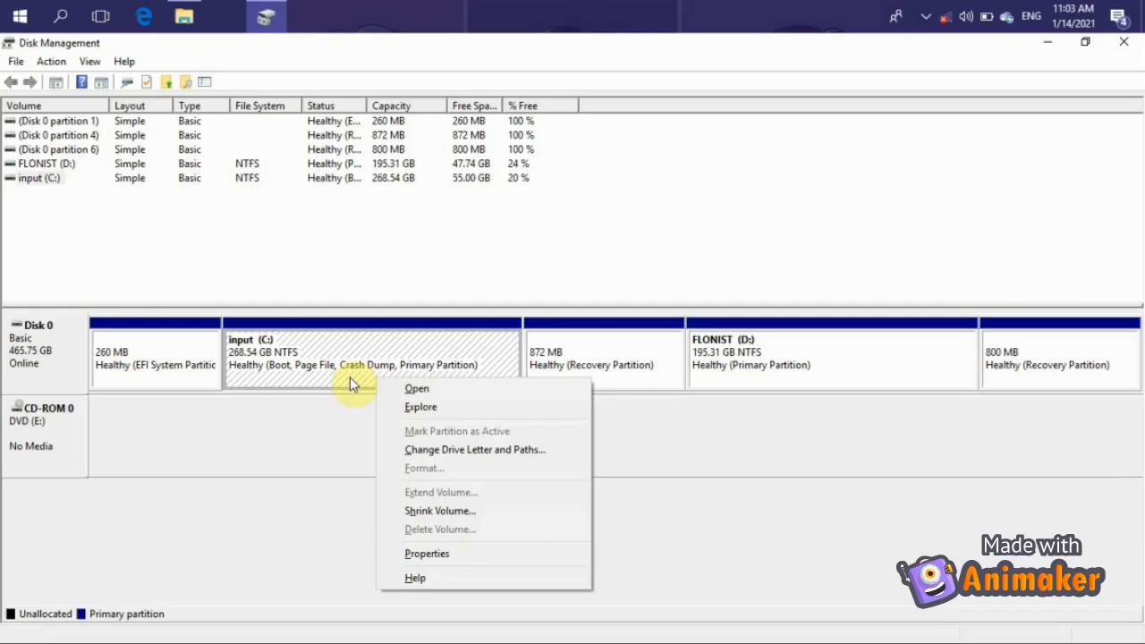
pyautogui.click(295, 510)
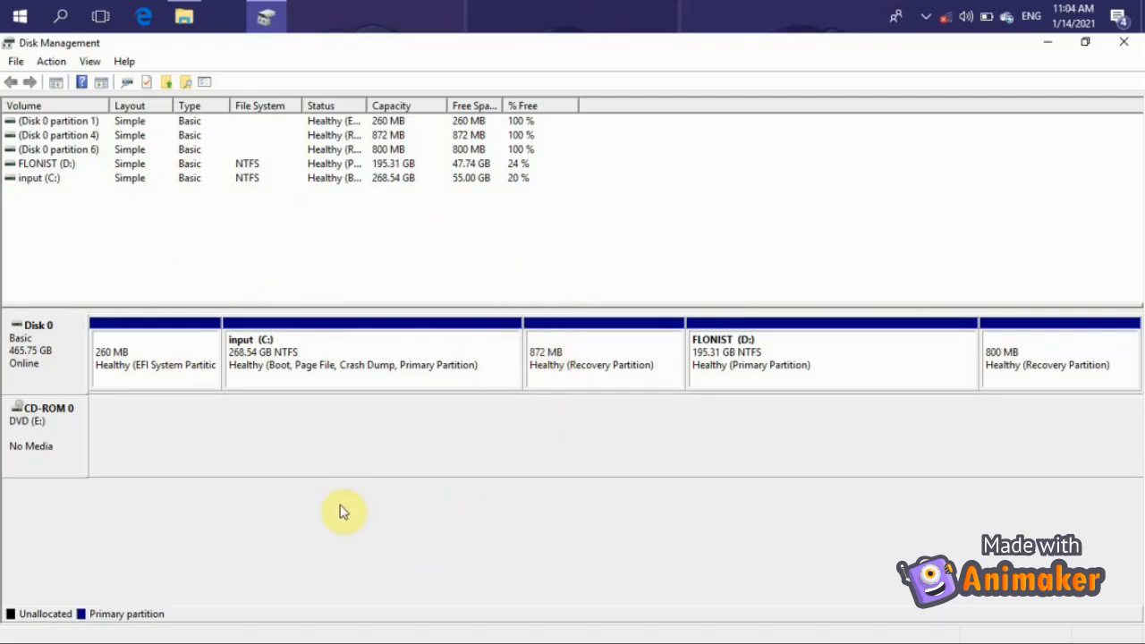
pyautogui.click(397, 379)
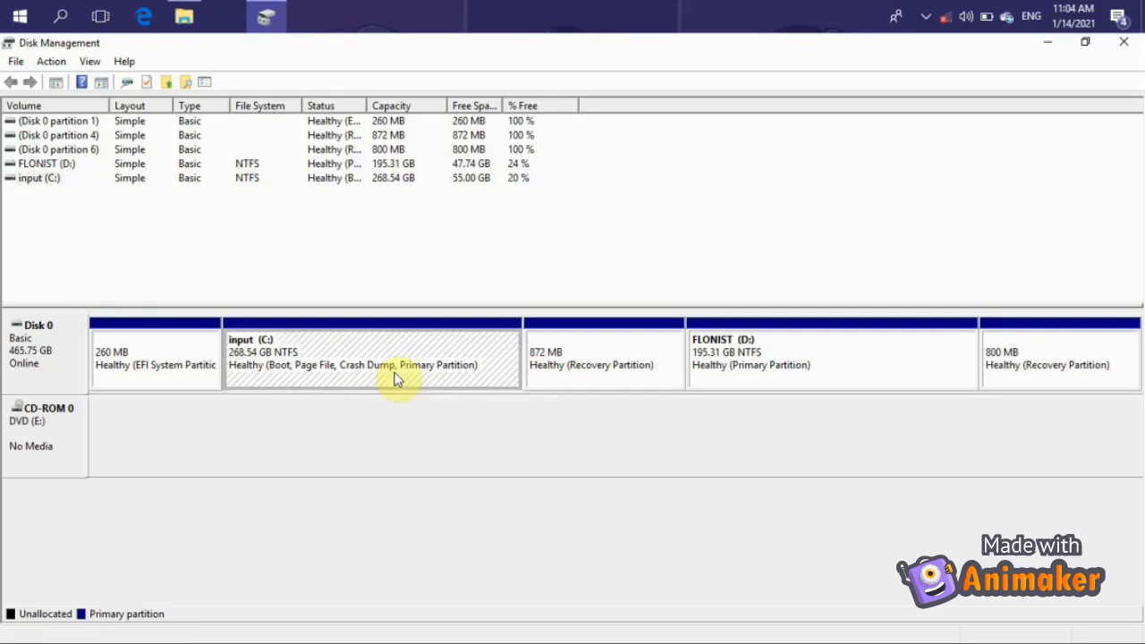
pyautogui.rightClick(397, 379)
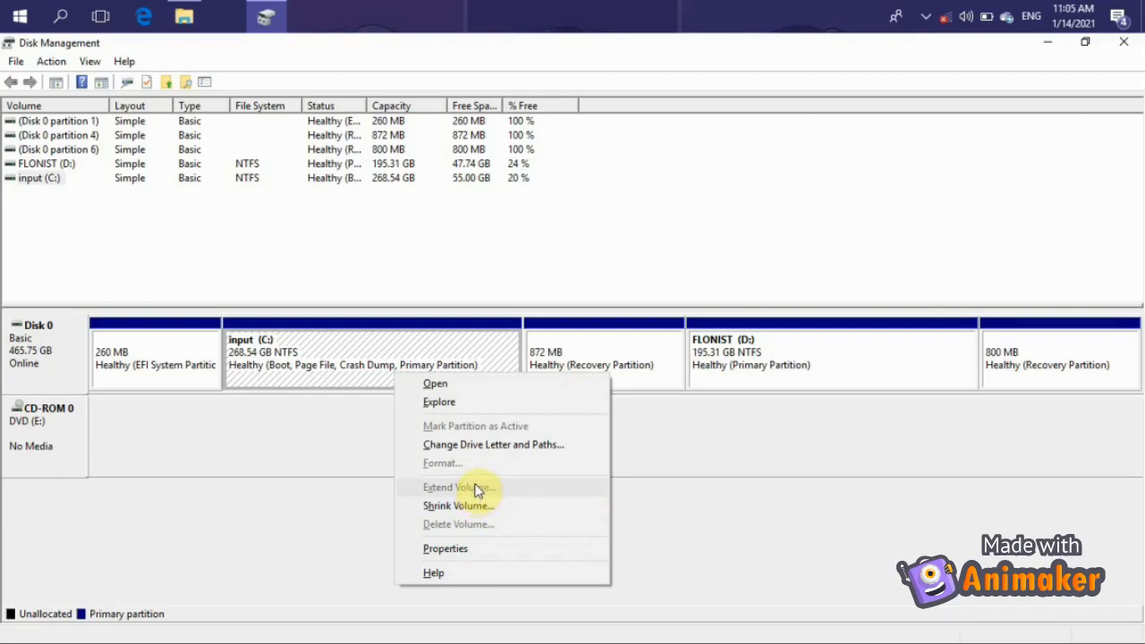
pyautogui.click(667, 424)
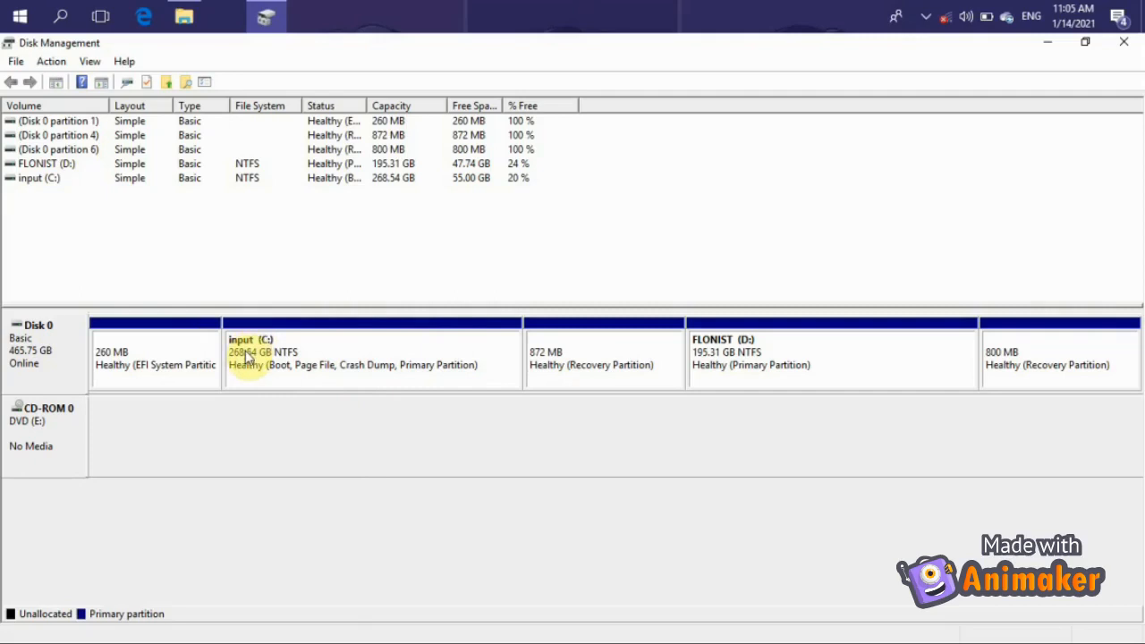
pyautogui.click(273, 362)
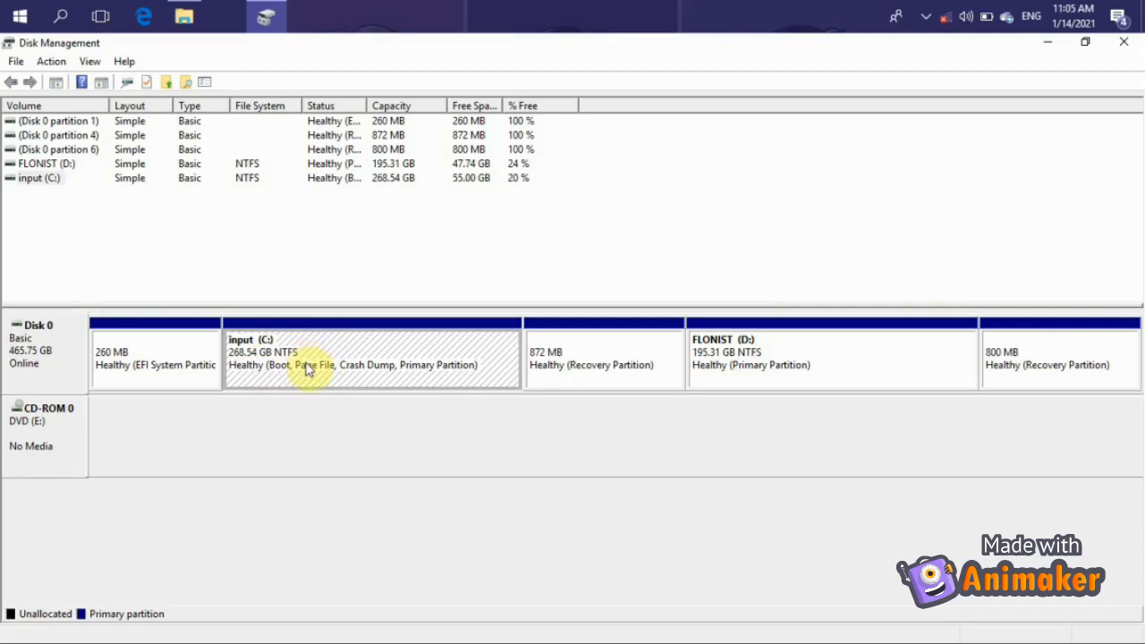
# Shrink the input (C:) volume by 1000 MB
pyautogui.rightClick(361, 367)
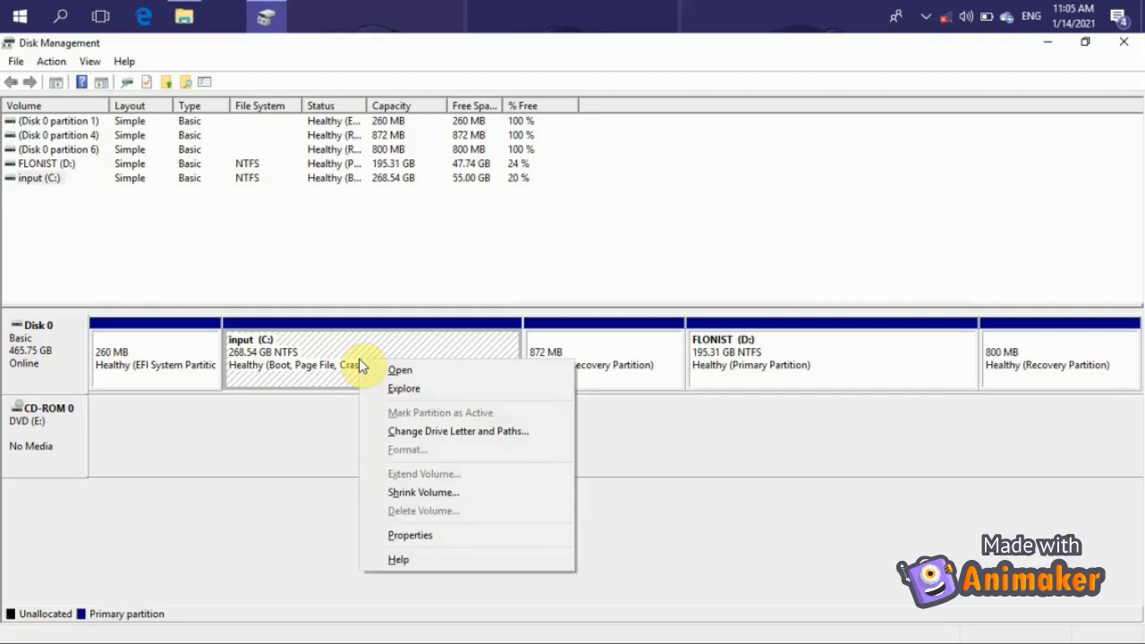
pyautogui.click(411, 493)
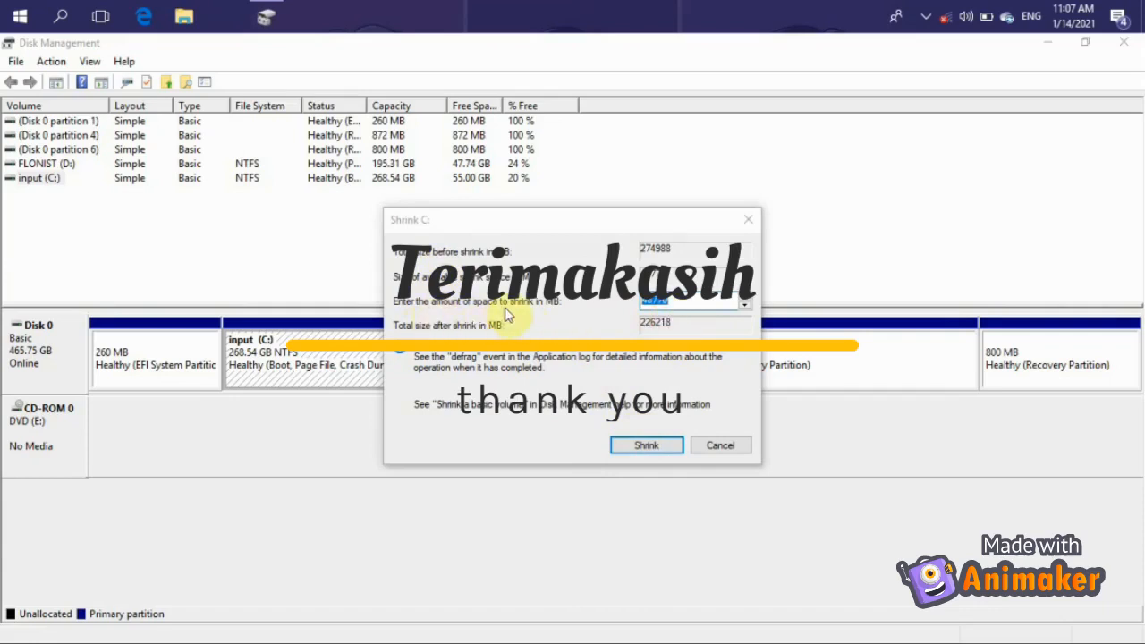
pyautogui.click(715, 300)
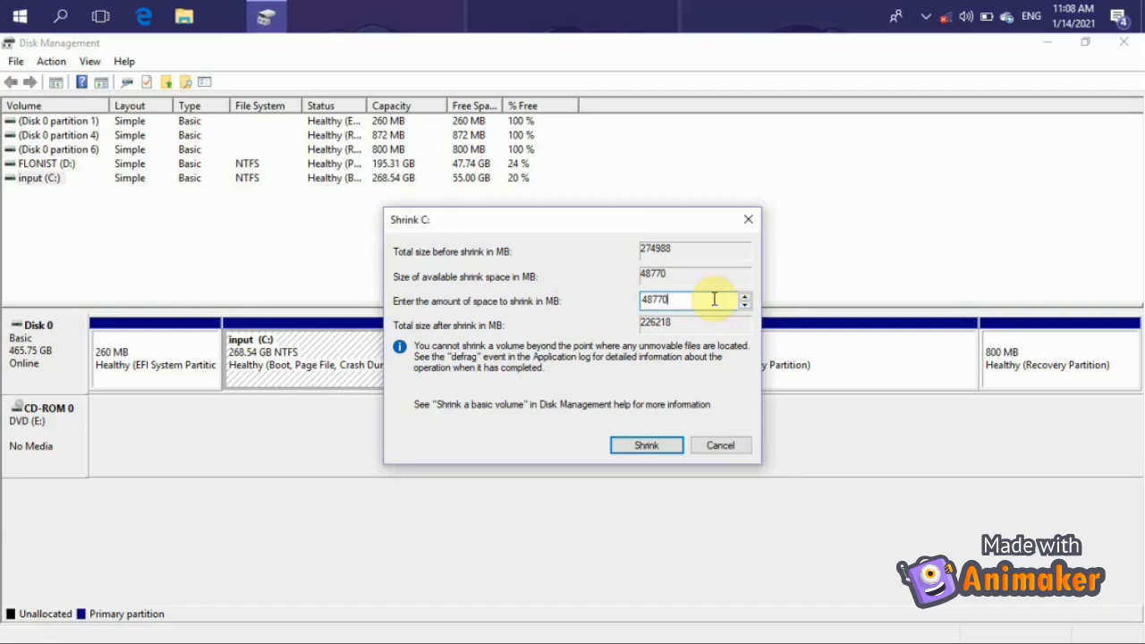
pyautogui.press('BackSpace')
pyautogui.press('BackSpace')
pyautogui.press('BackSpace')
pyautogui.press('BackSpace')
pyautogui.press('BackSpace')
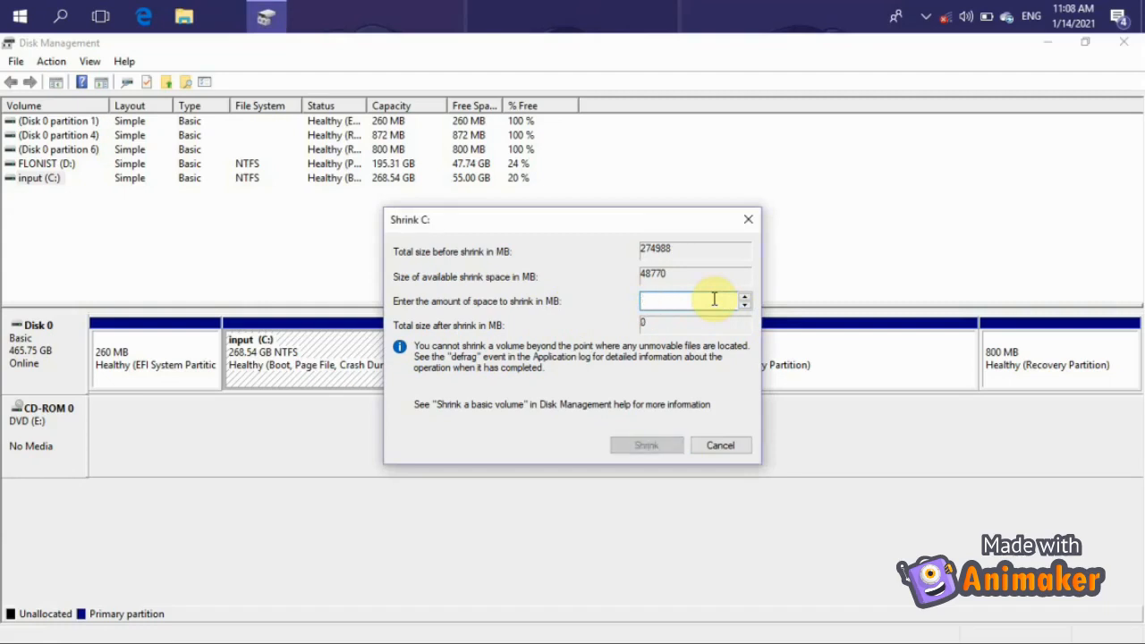
pyautogui.write('1000')
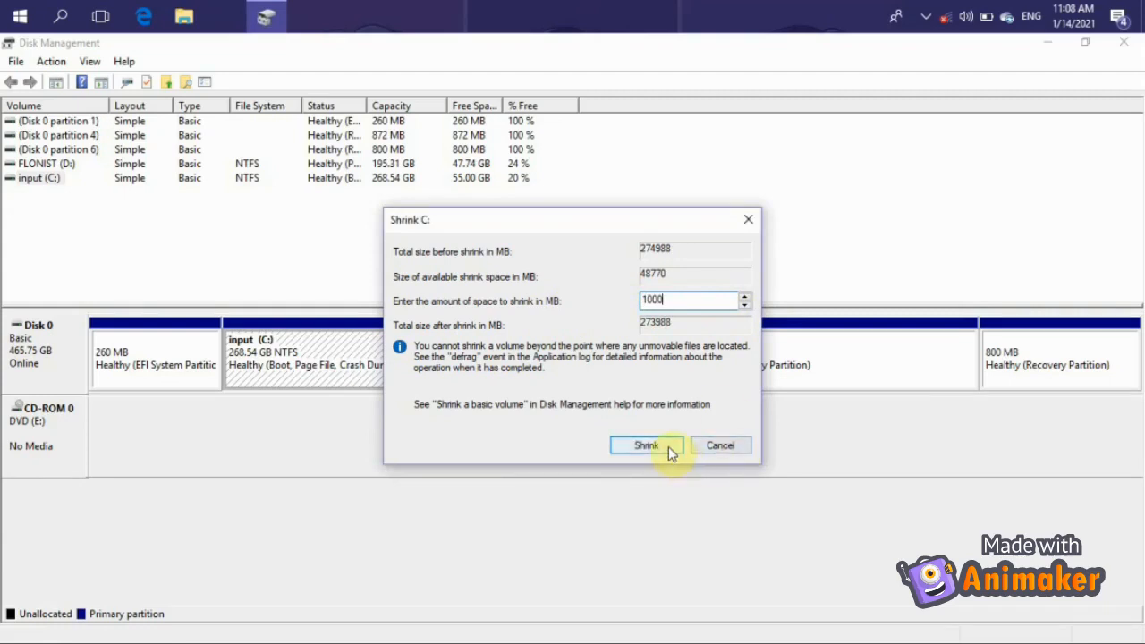
pyautogui.click(646, 445)
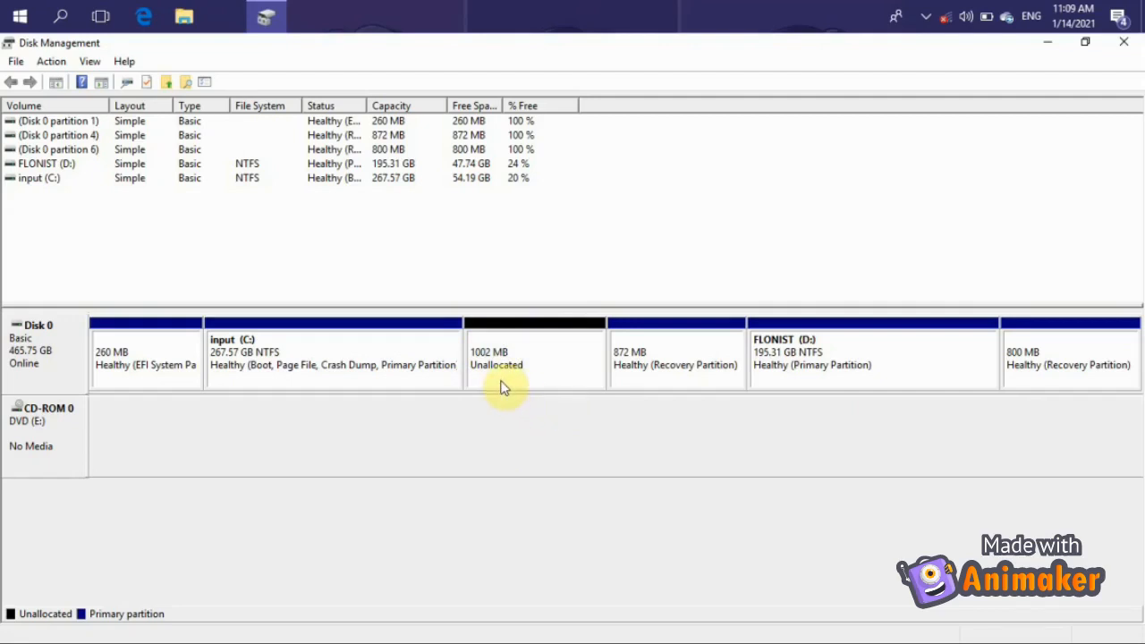
# Start a new simple volume on the 1002 MB unallocated space and accept a volume size of 1000 MB
pyautogui.click(374, 386)
pyautogui.click(490, 356)
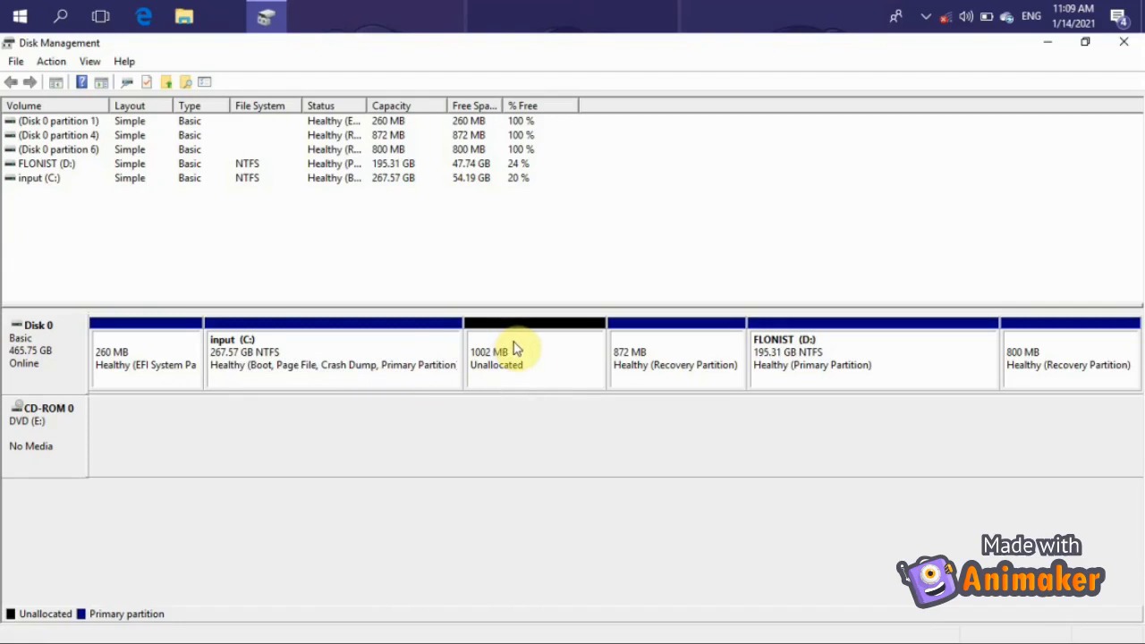
pyautogui.click(515, 351)
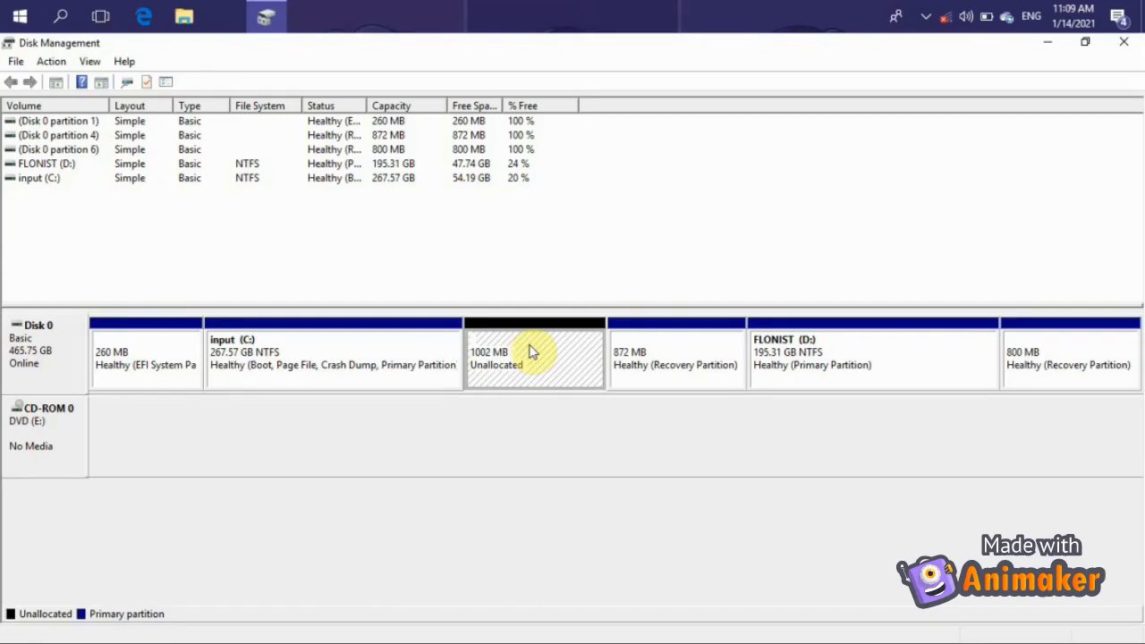
pyautogui.rightClick(530, 351)
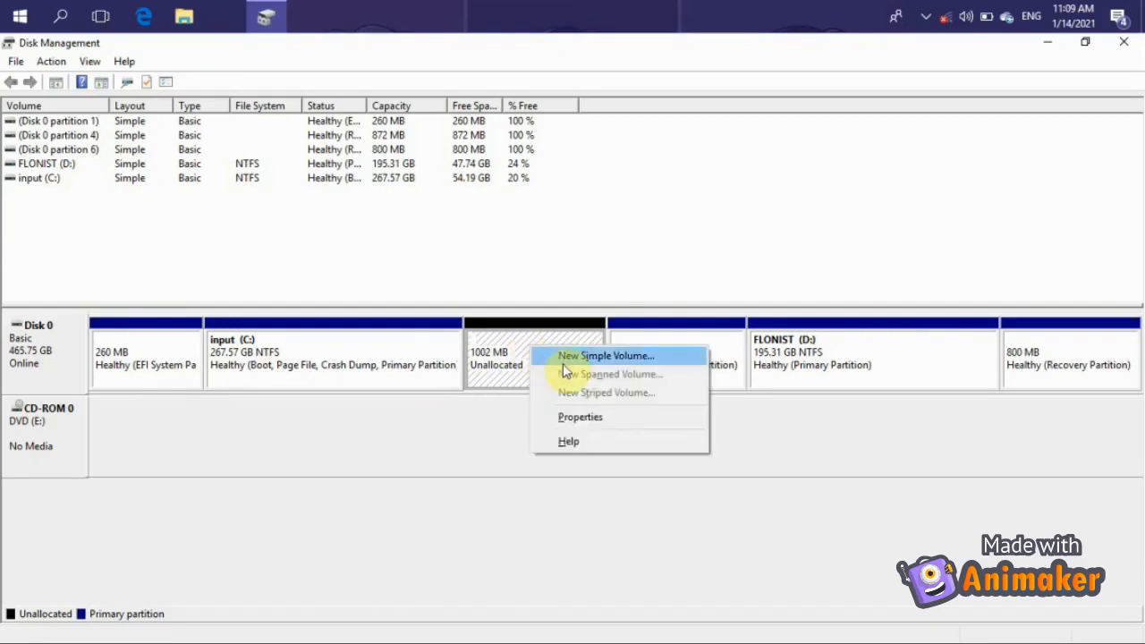
pyautogui.click(563, 358)
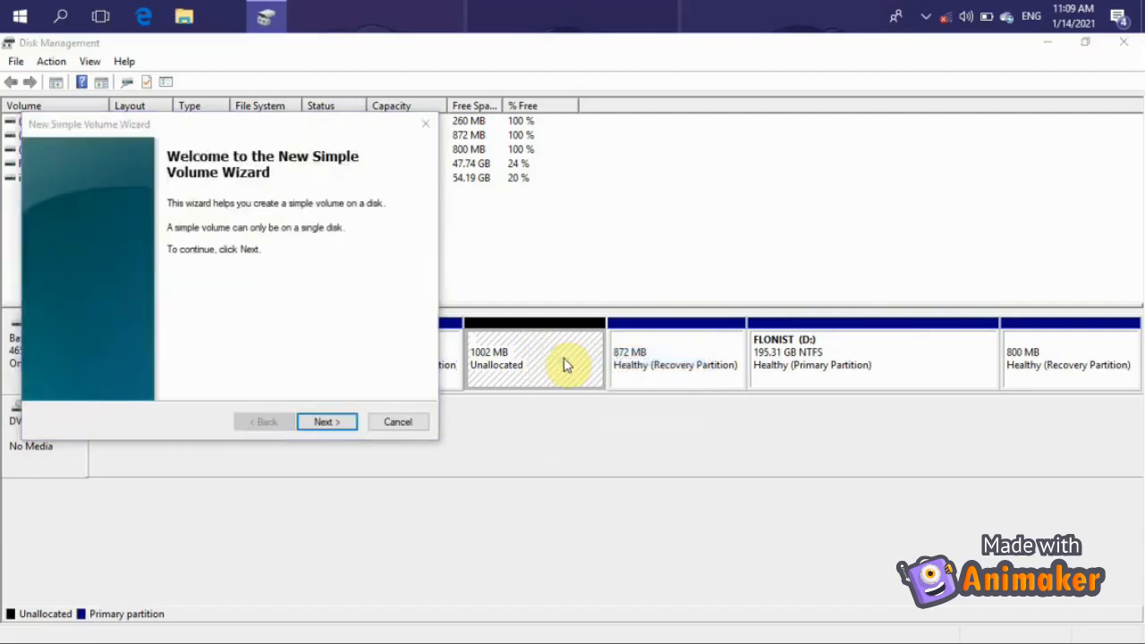
pyautogui.click(326, 422)
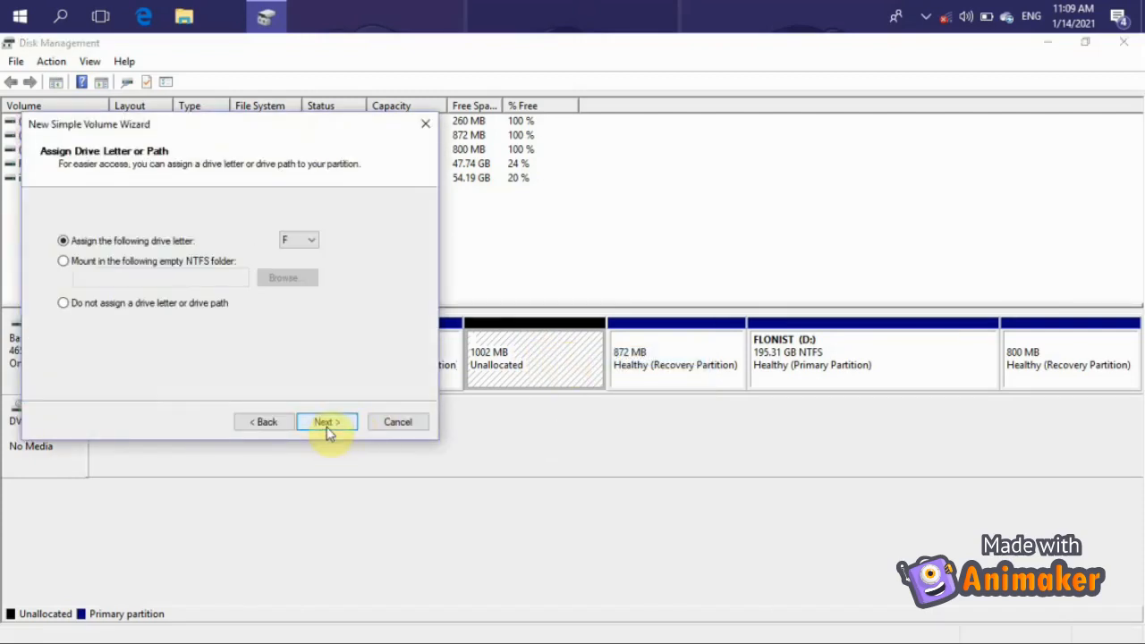
pyautogui.click(286, 423)
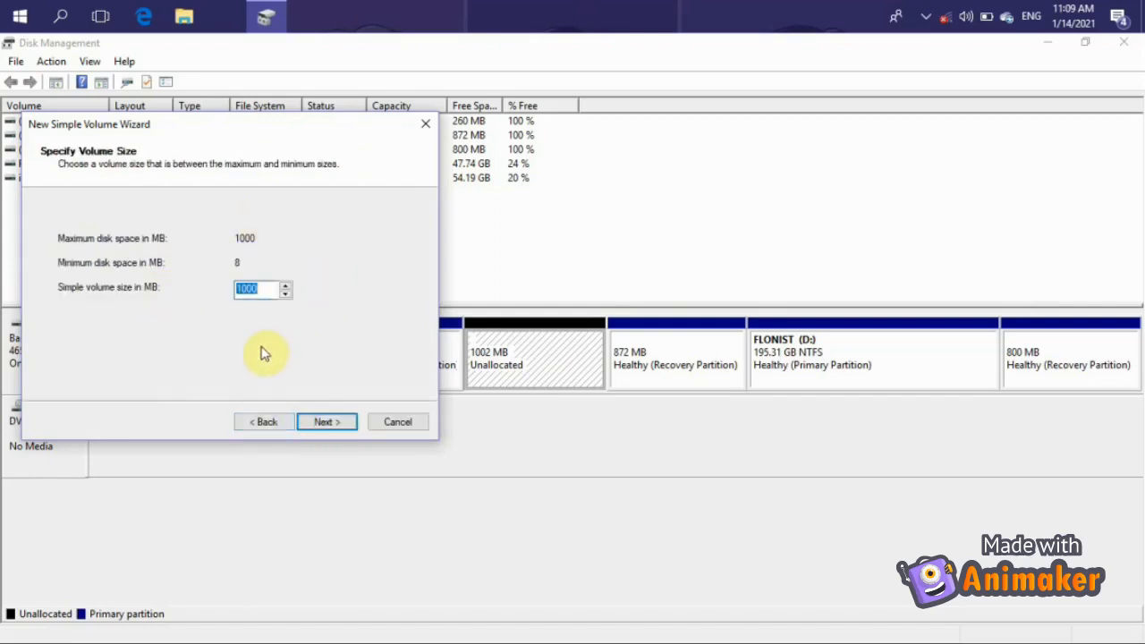
pyautogui.click(325, 423)
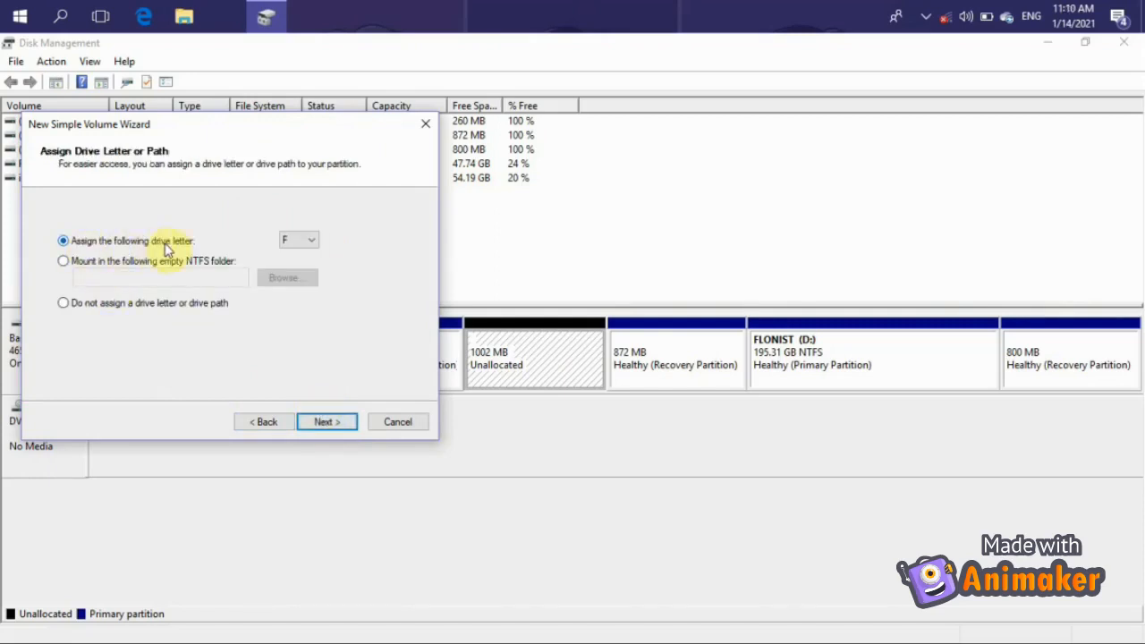
# Review the available drive letters, keep F and the NTFS quick format settings, and close the volume wizard at its summary without finishing
pyautogui.click(309, 239)
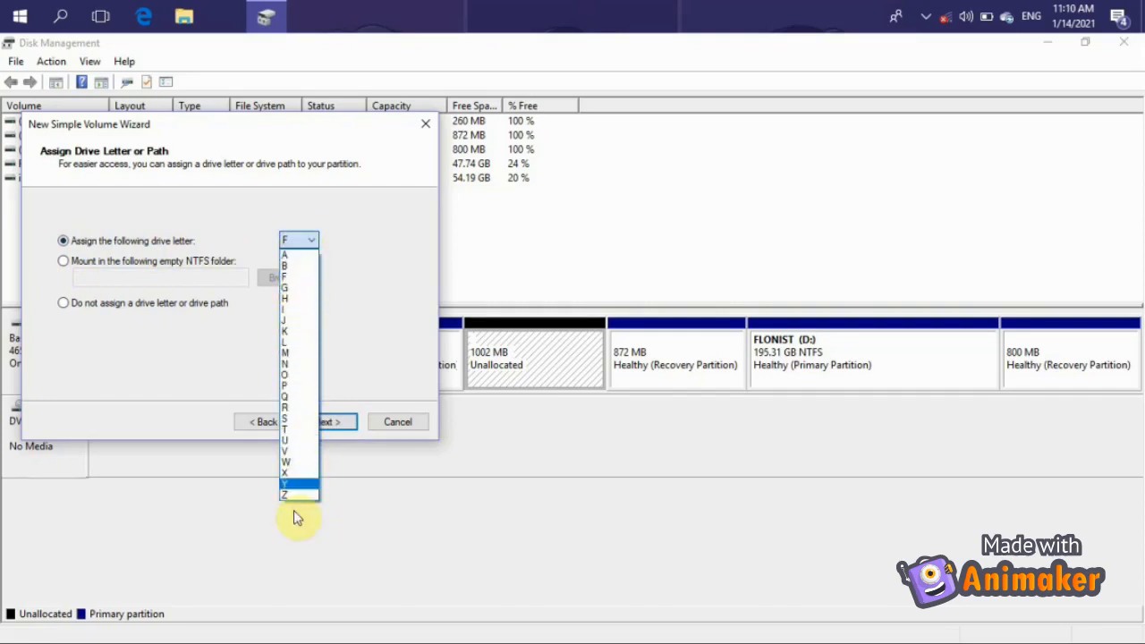
pyautogui.click(333, 235)
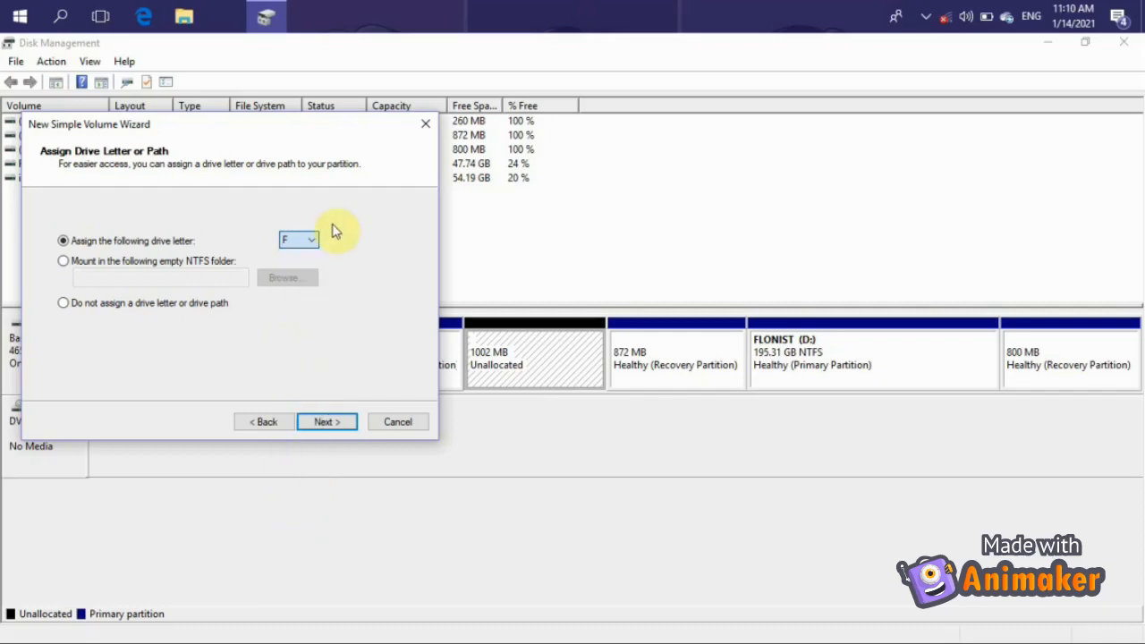
pyautogui.click(320, 426)
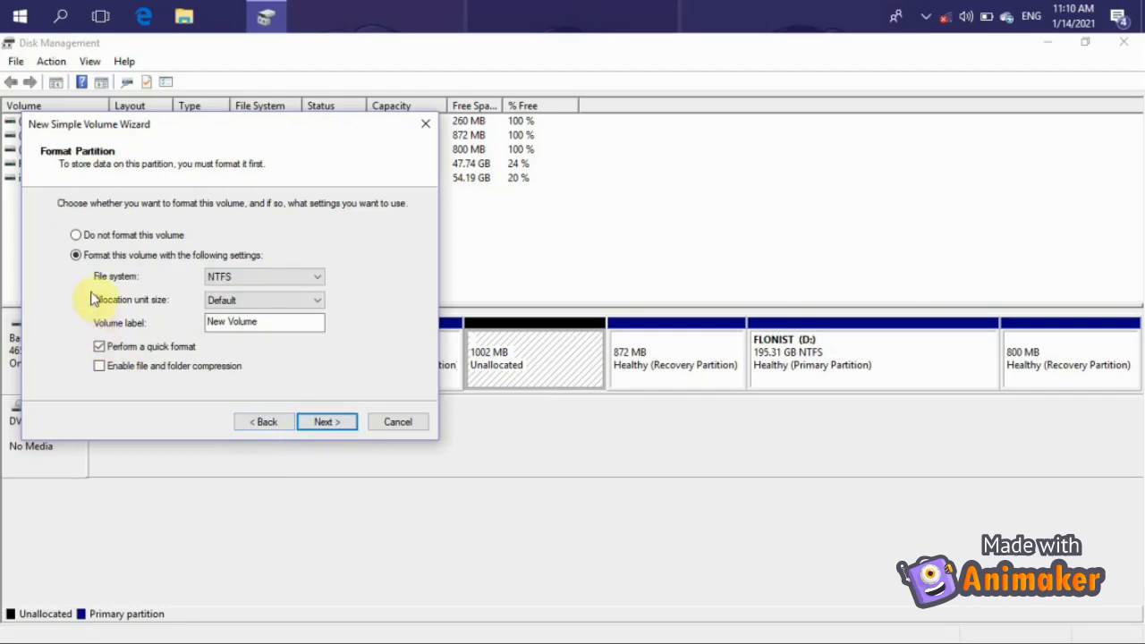
pyautogui.click(324, 423)
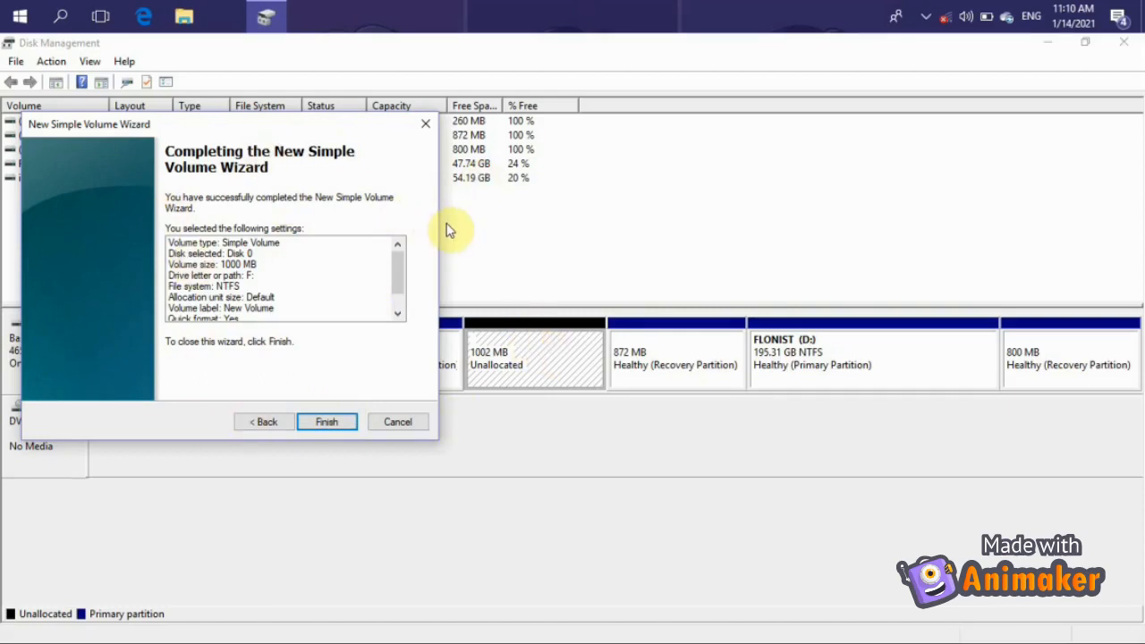
pyautogui.click(426, 125)
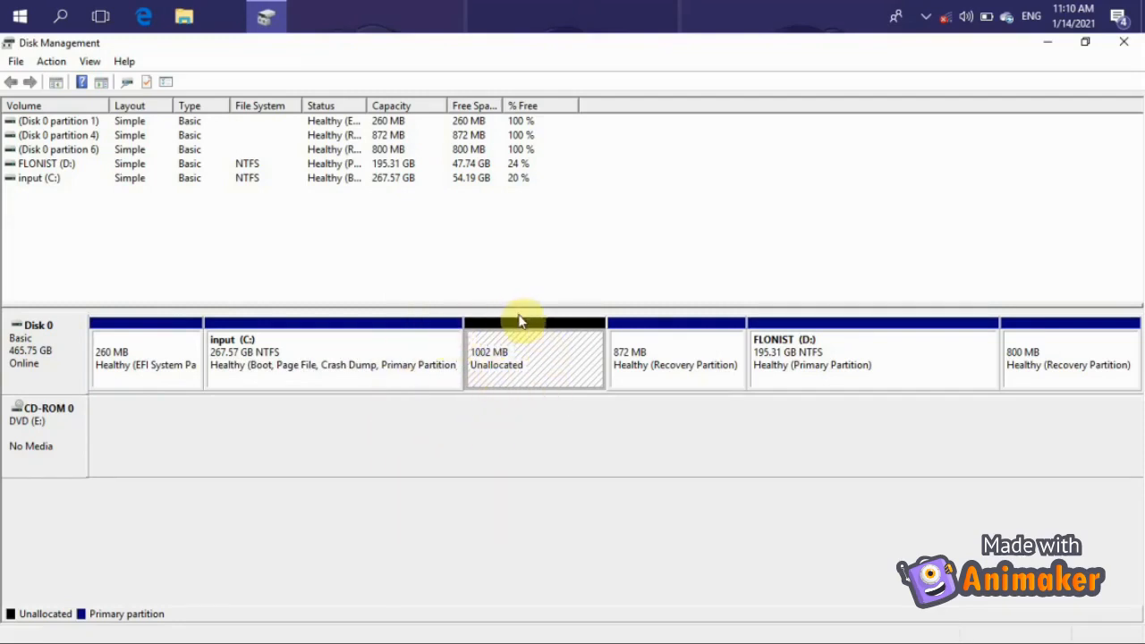
# Review the volume actions for input (C:), dismiss them, and select the adjacent unallocated space
pyautogui.click(443, 348)
pyautogui.rightClick(442, 348)
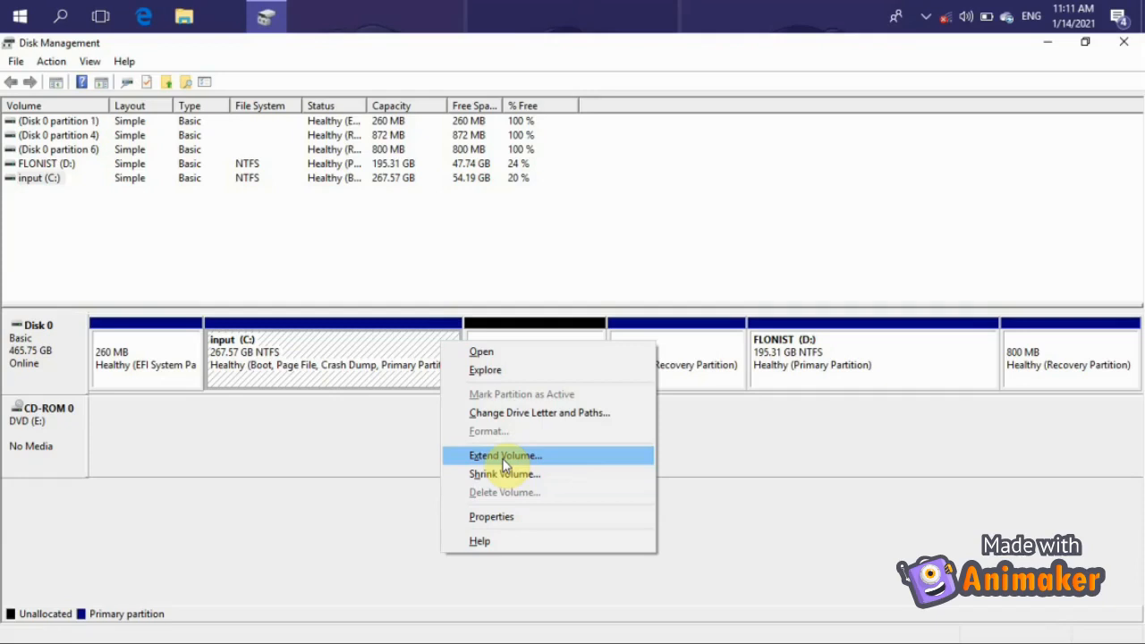
pyautogui.click(396, 435)
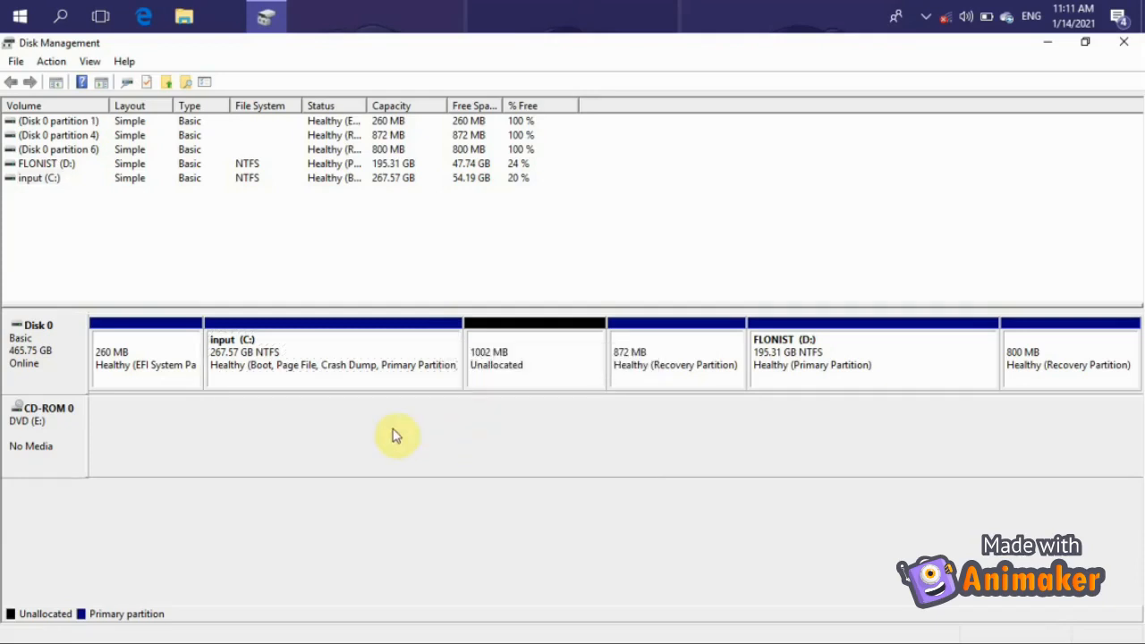
pyautogui.click(429, 374)
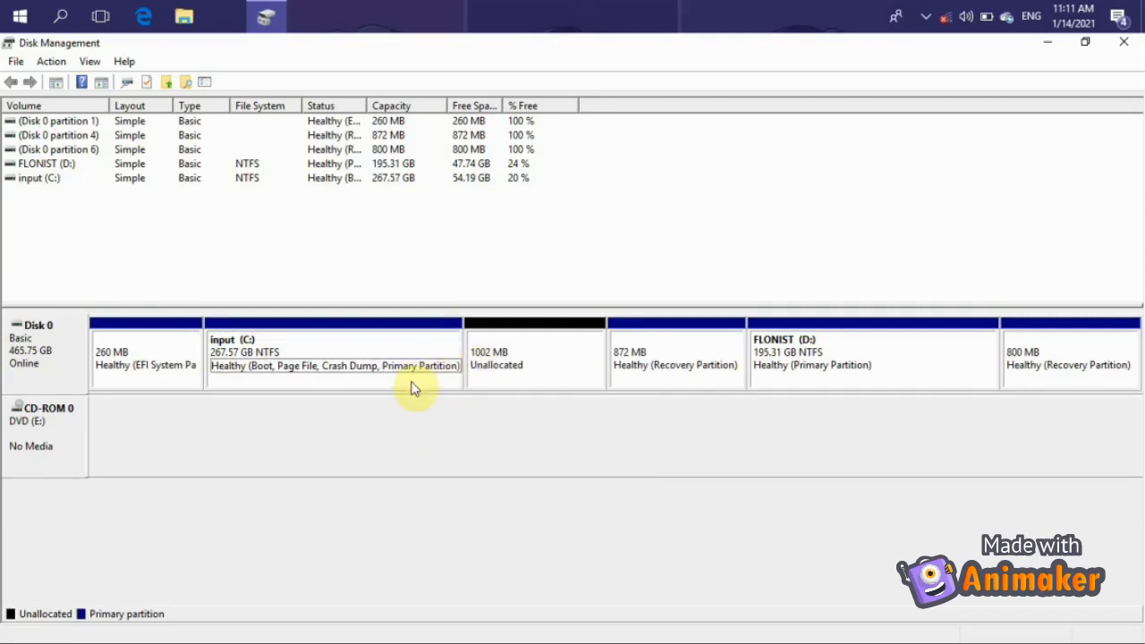
pyautogui.click(411, 386)
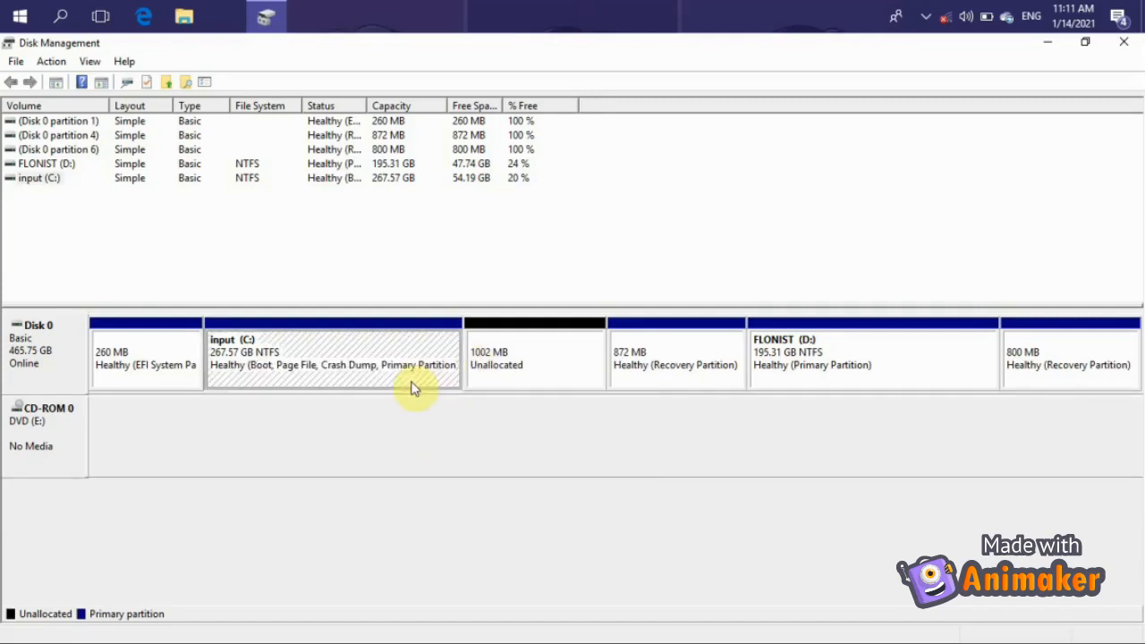
pyautogui.click(579, 356)
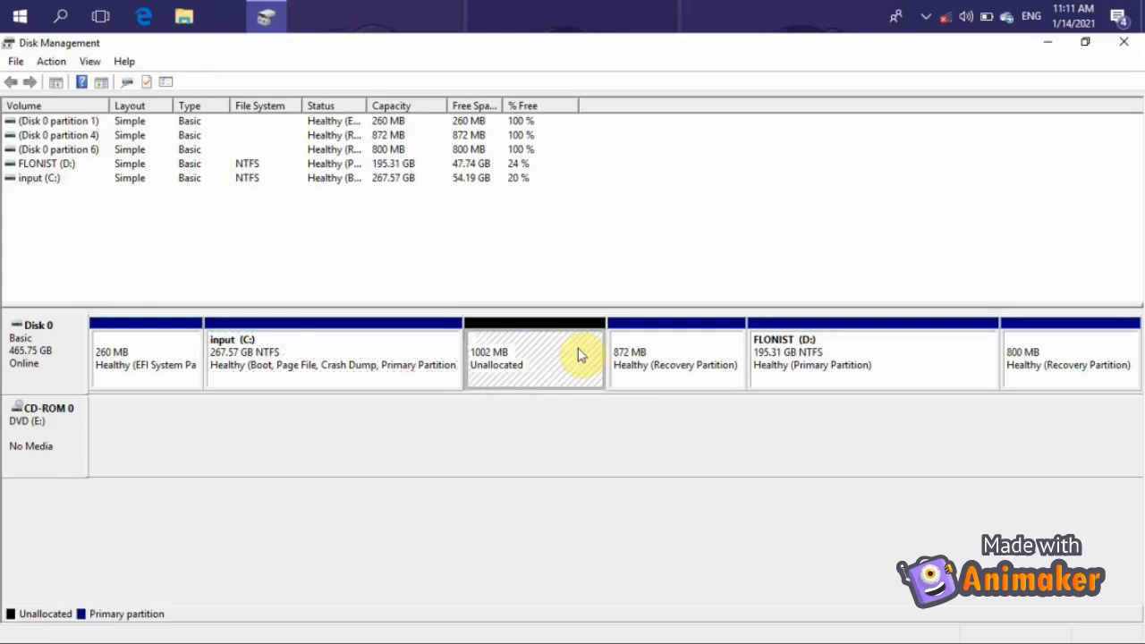
# Extend the input (C:) volume with 1000 MB of unallocated space from Disk 0
pyautogui.click(423, 348)
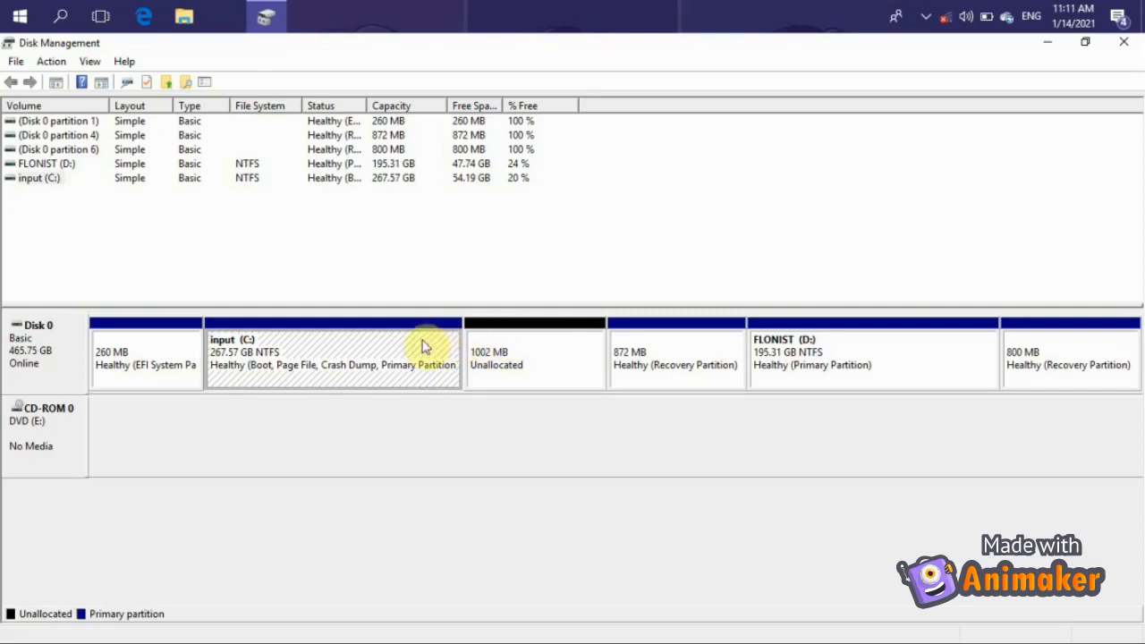
pyautogui.rightClick(422, 346)
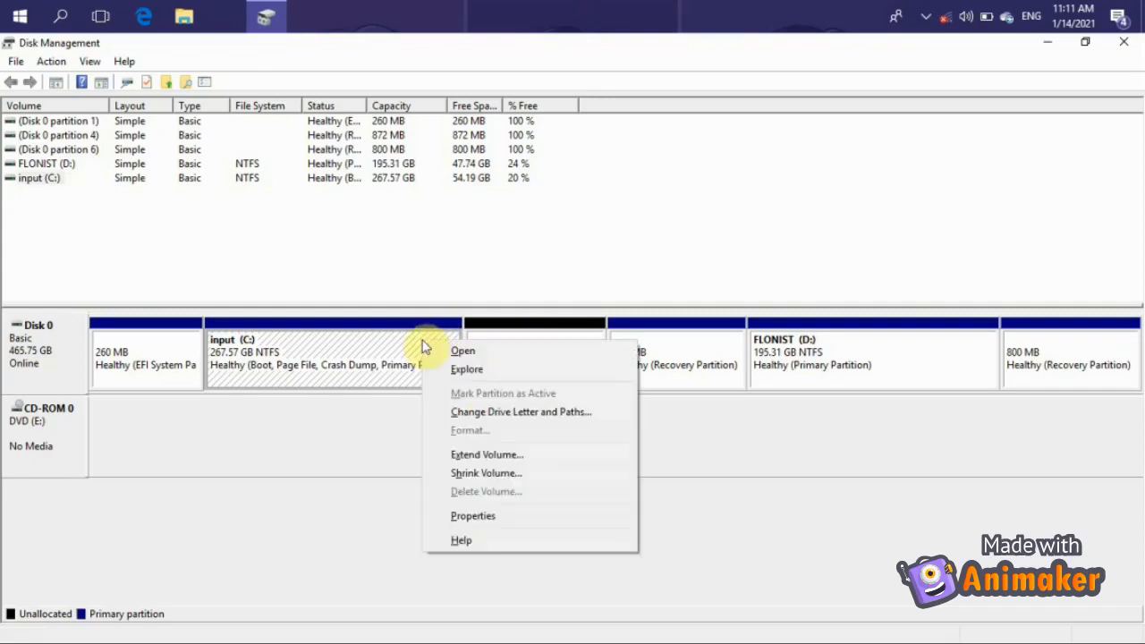
pyautogui.click(486, 456)
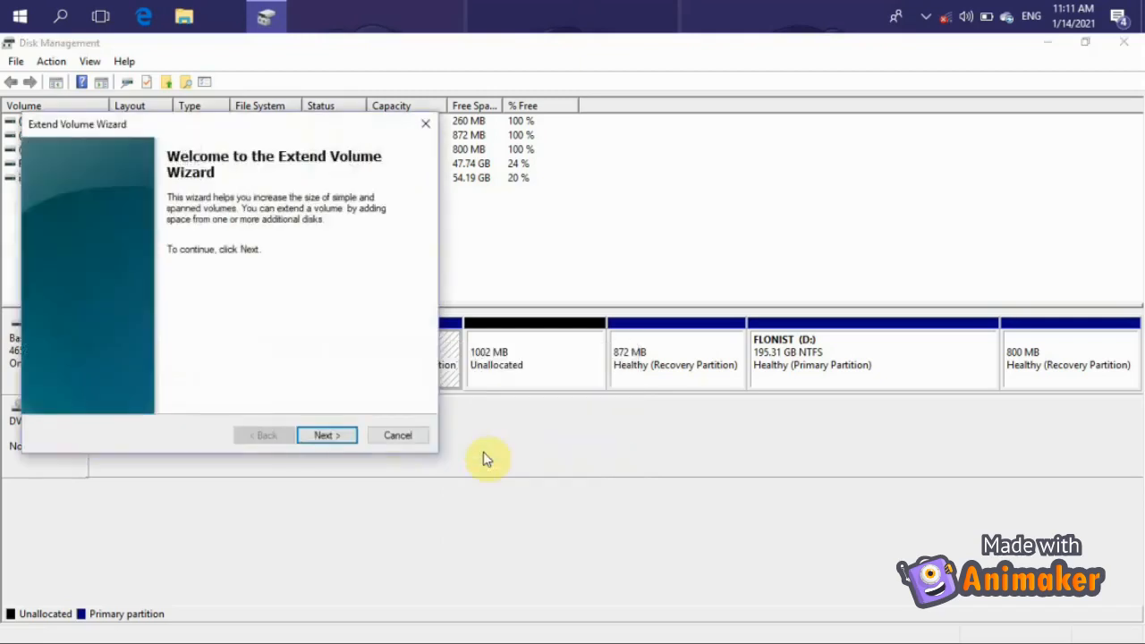
pyautogui.click(356, 440)
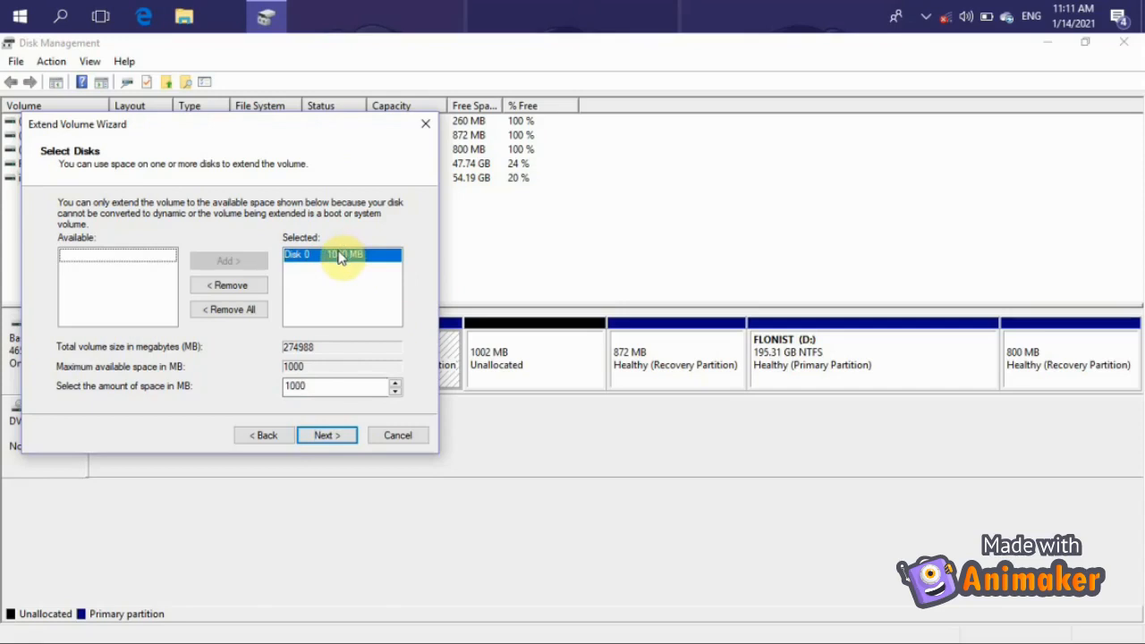
pyautogui.click(328, 435)
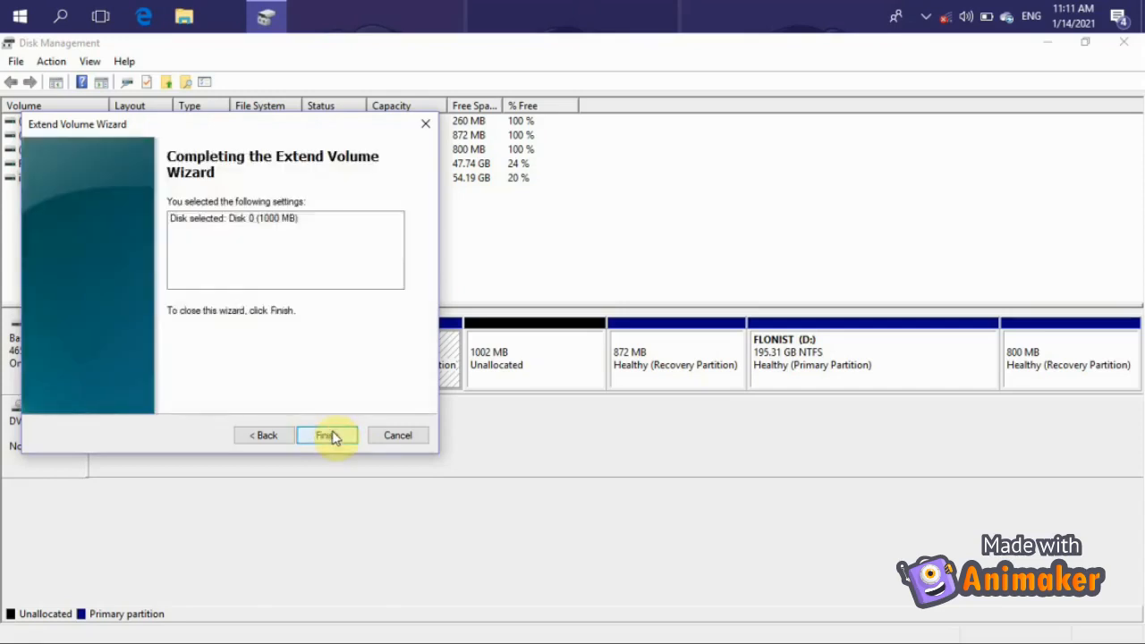
pyautogui.click(332, 439)
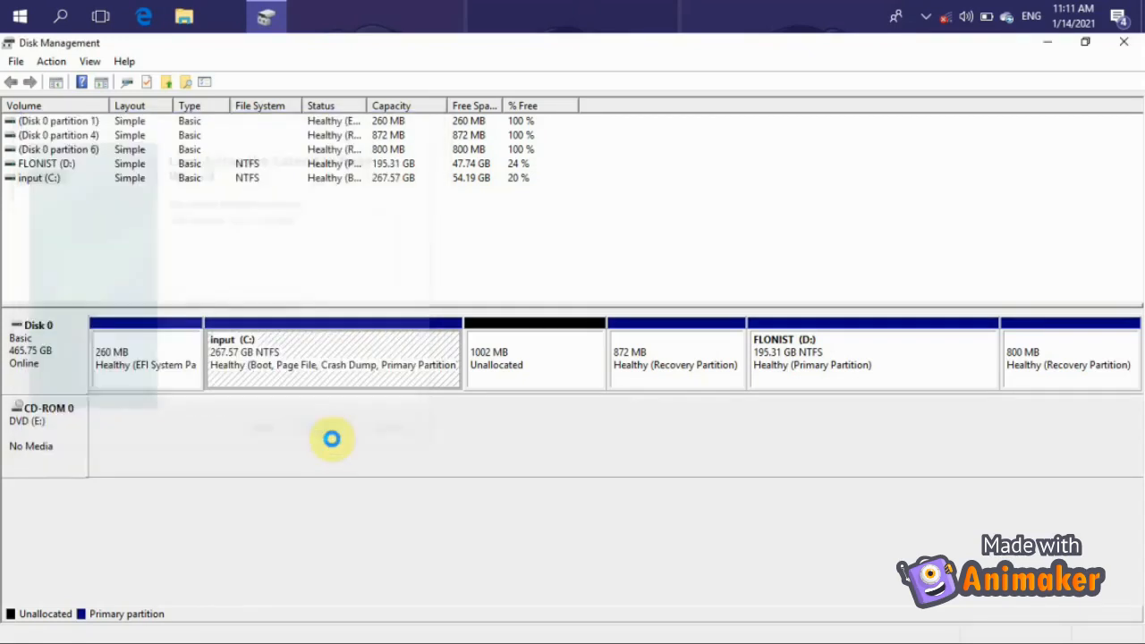